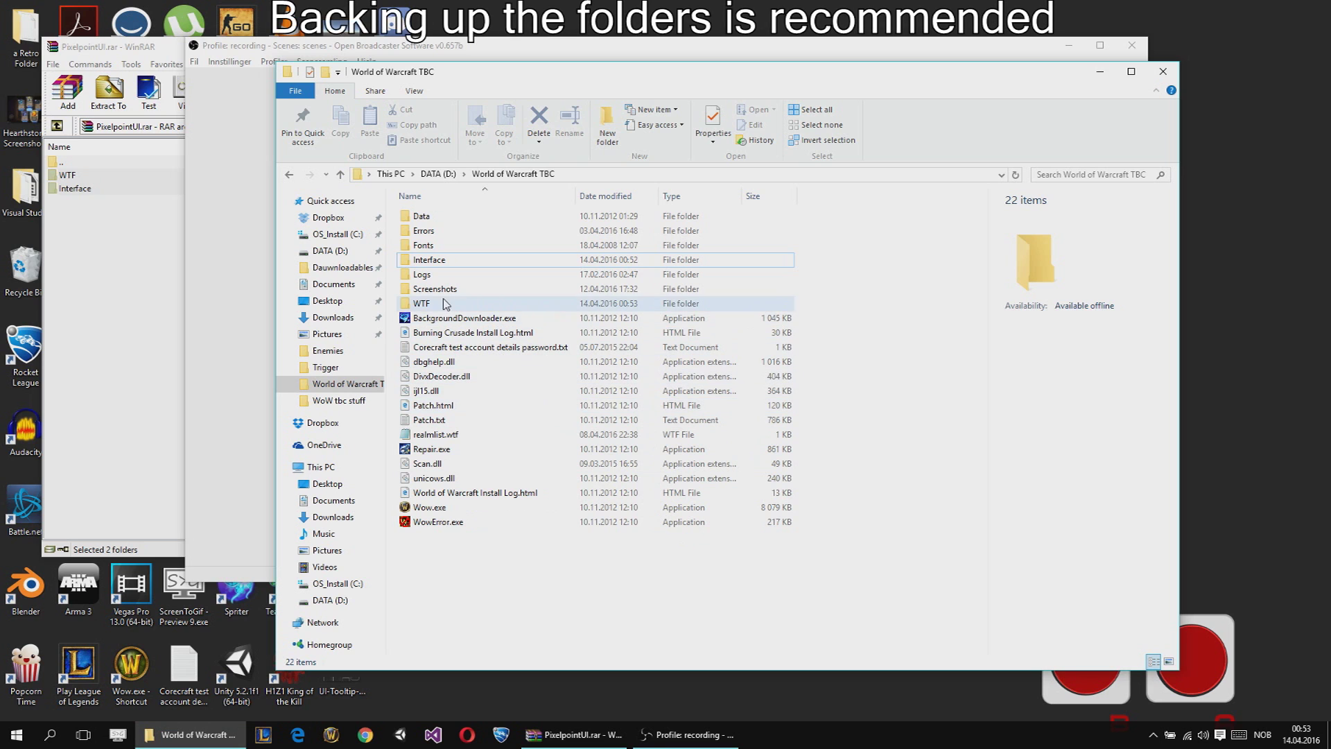
Delete the old WTF and Interface folders in World of Warcraft TBC, then select both in PixelpointUI.rar.
{"action": "left_click", "coordinate": [444, 303]}
{"action": "left_click", "coordinate": [441, 260], "text": "ctrl"}
{"action": "right_click", "coordinate": [441, 260]}
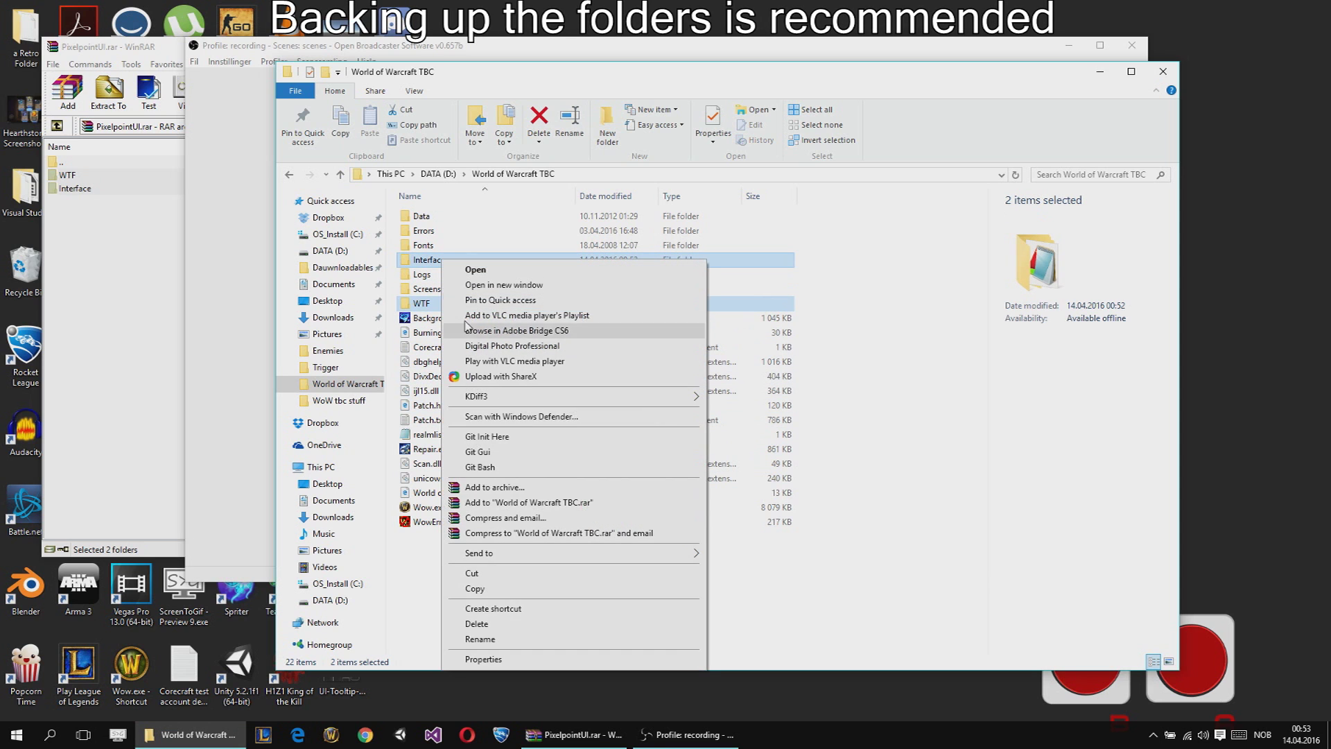
{"action": "left_click", "coordinate": [514, 623]}
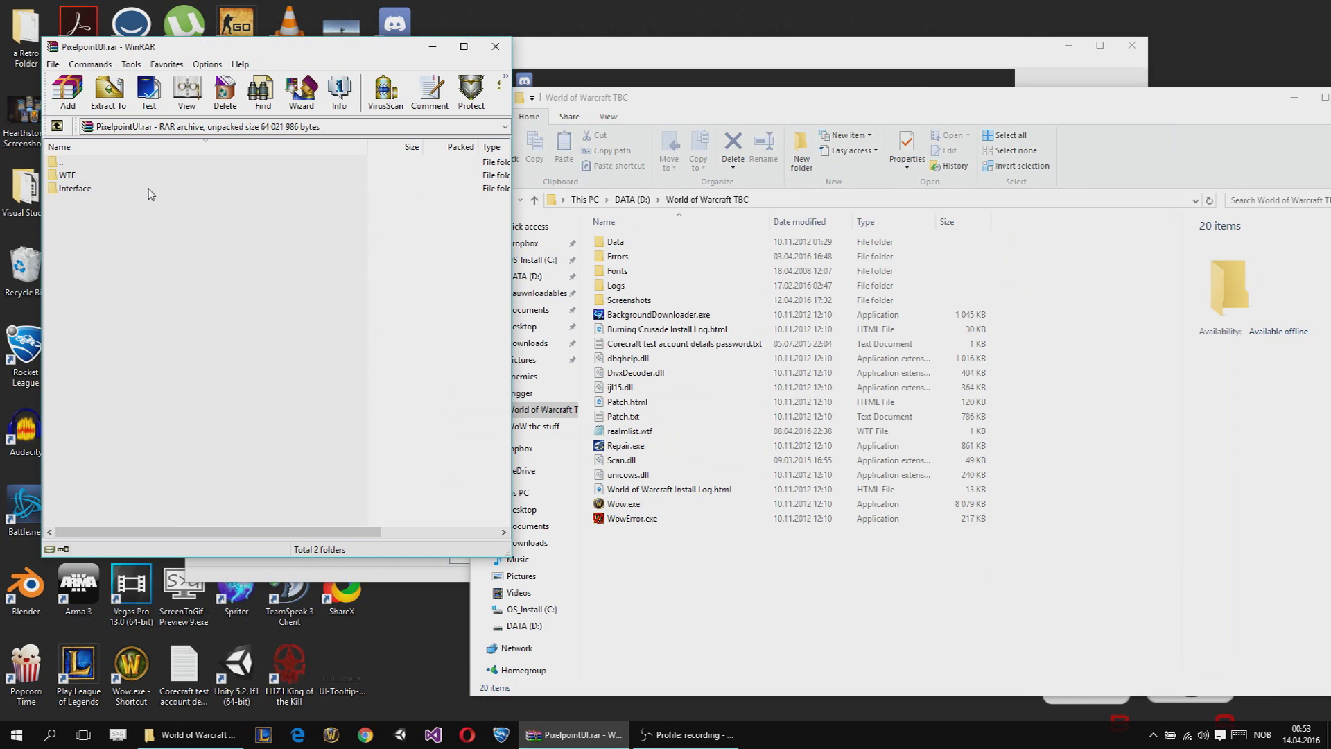
{"action": "left_click", "coordinate": [127, 176]}
{"action": "left_click", "coordinate": [99, 190], "text": "ctrl"}
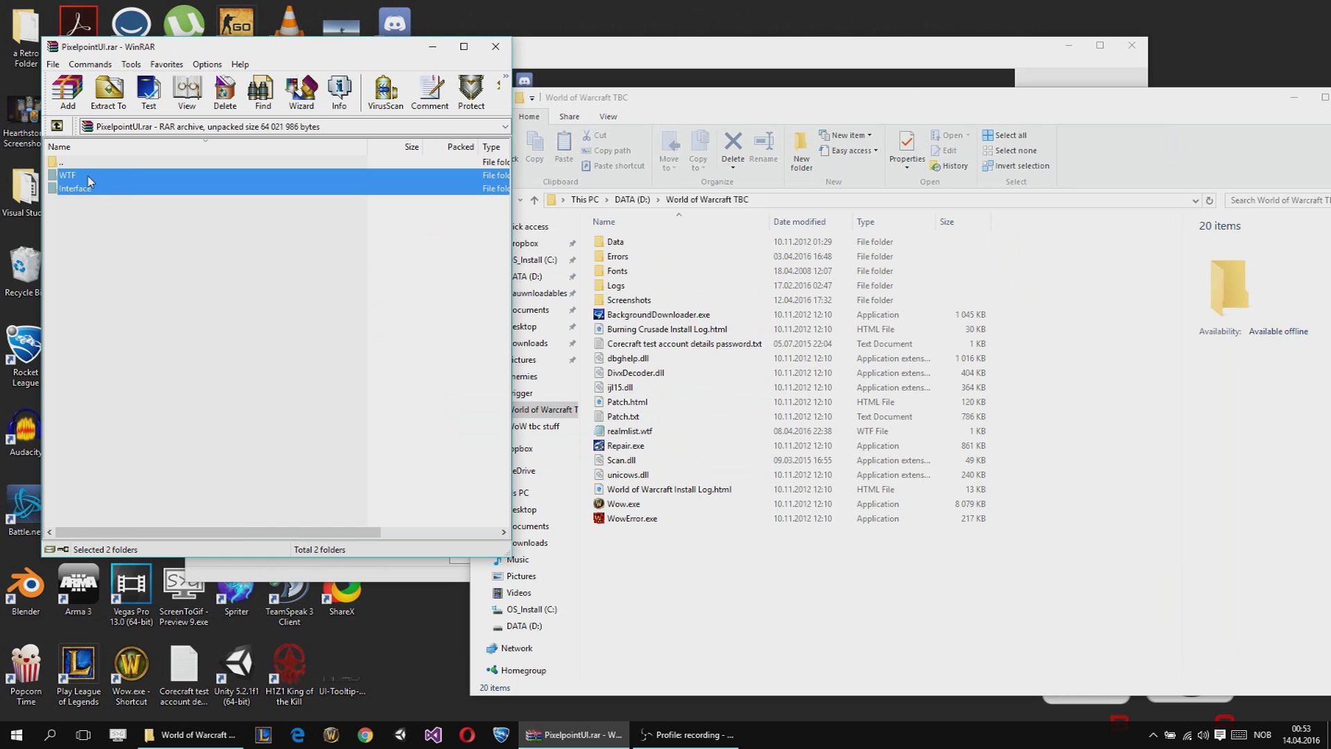
Extract WTF and Interface into the game folder and rename the account placeholder folder in WTF\Account.
{"action": "left_click_drag", "start_coordinate": [775, 563], "coordinate": [775, 561]}
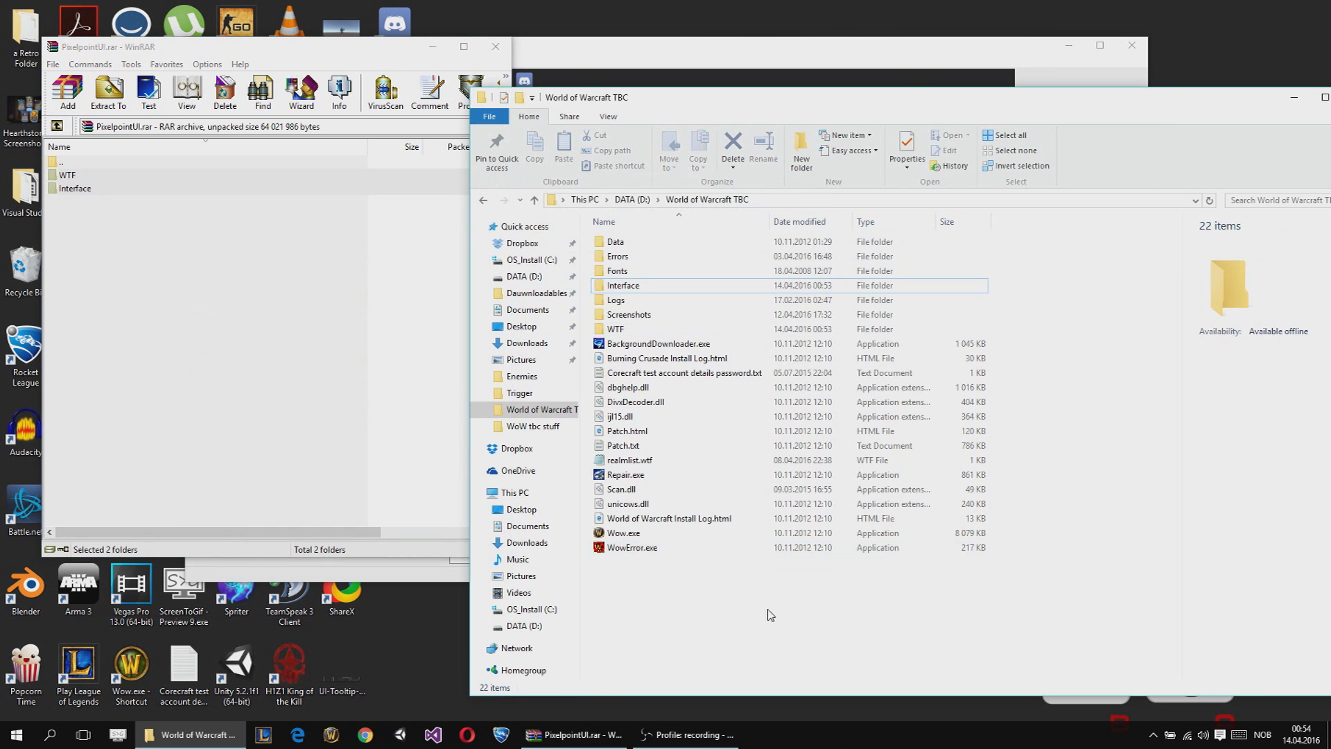
{"action": "left_click", "coordinate": [620, 331]}
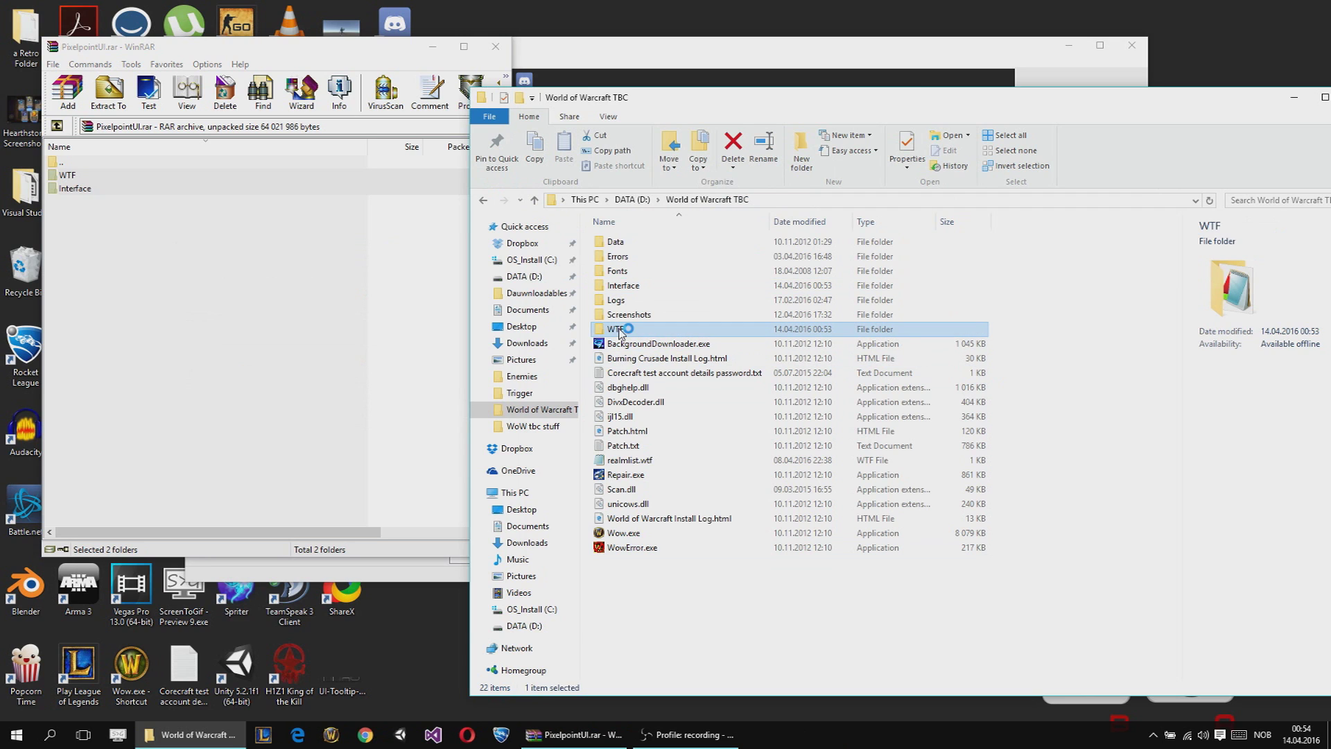
{"action": "double_click", "coordinate": [620, 330]}
{"action": "double_click", "coordinate": [624, 242]}
{"action": "left_click", "coordinate": [626, 244]}
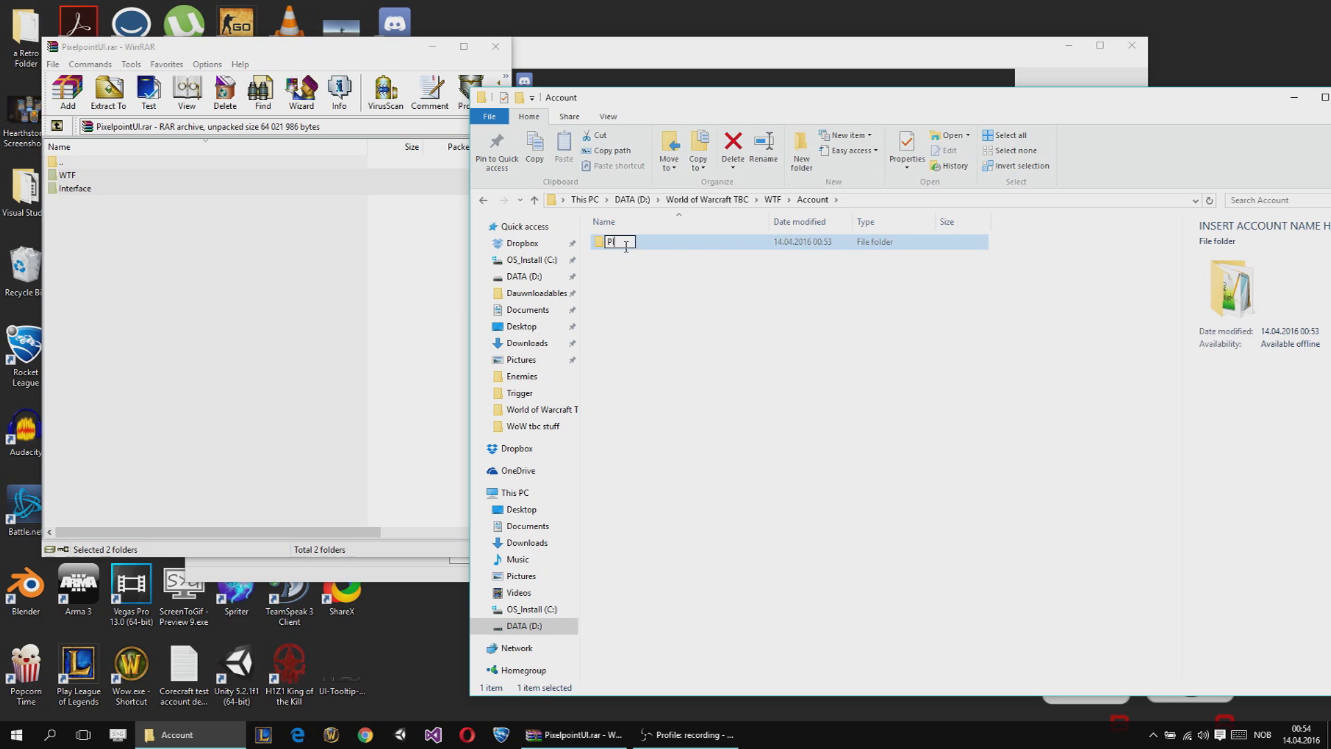
{"action": "double_click", "coordinate": [626, 248]}
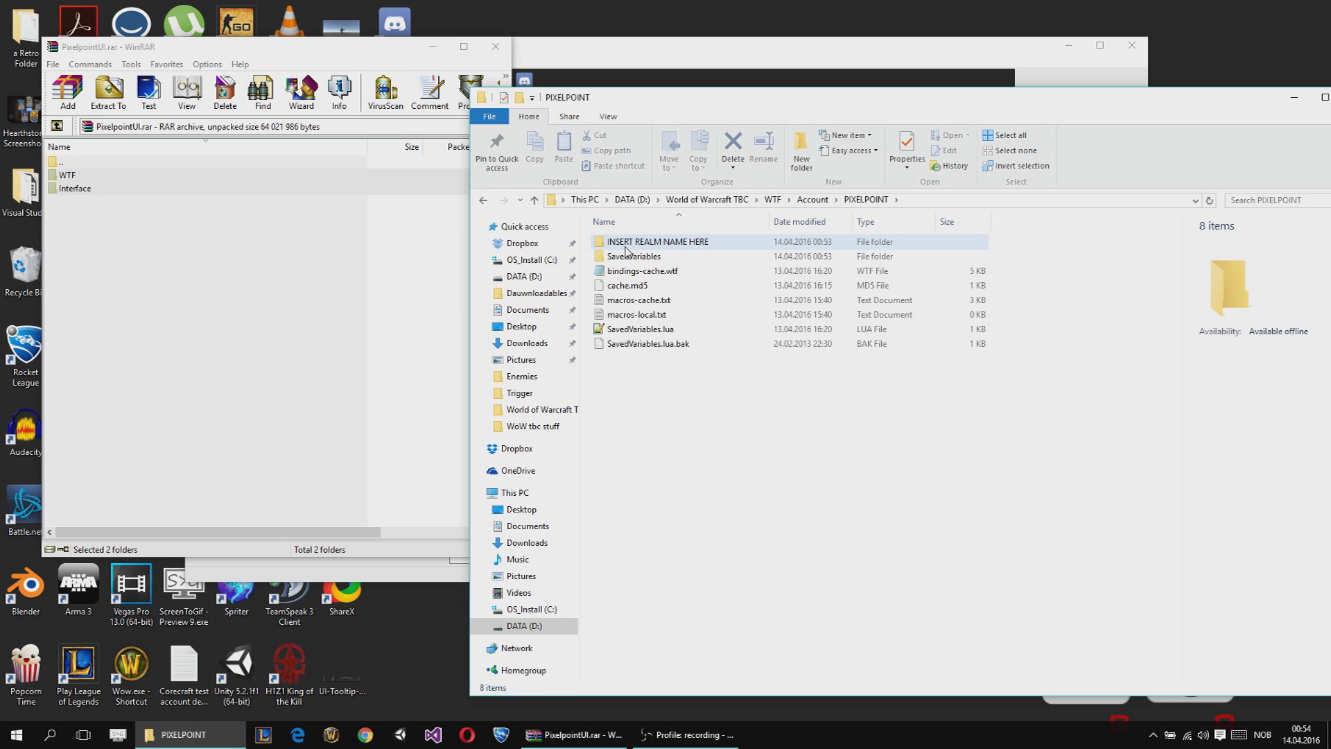
Rename the realm placeholder folder to Smolderforge and rename the character placeholder folder.
{"action": "left_click", "coordinate": [626, 244]}
{"action": "key", "text": "F2"}
{"action": "type", "text": "Smolde"}
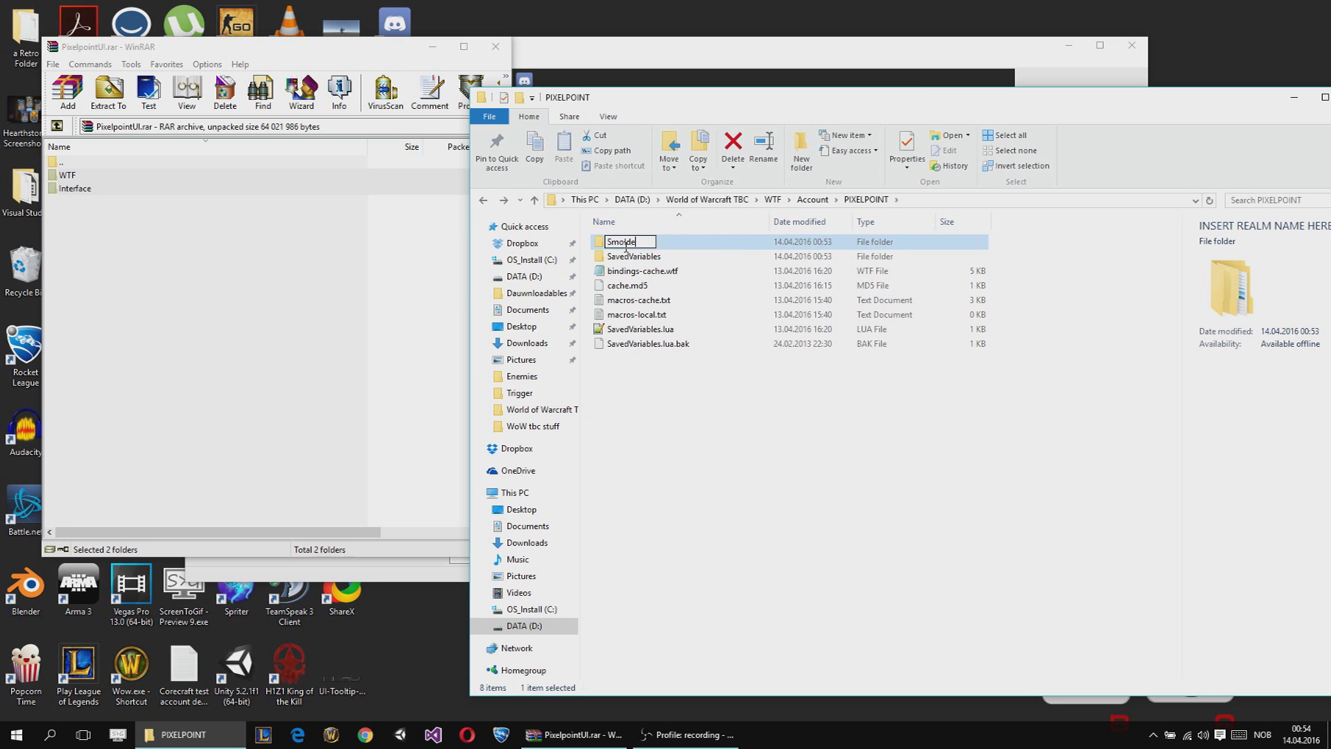
{"action": "type", "text": "rforge"}
{"action": "key", "text": "Return"}
{"action": "double_click", "coordinate": [627, 243]}
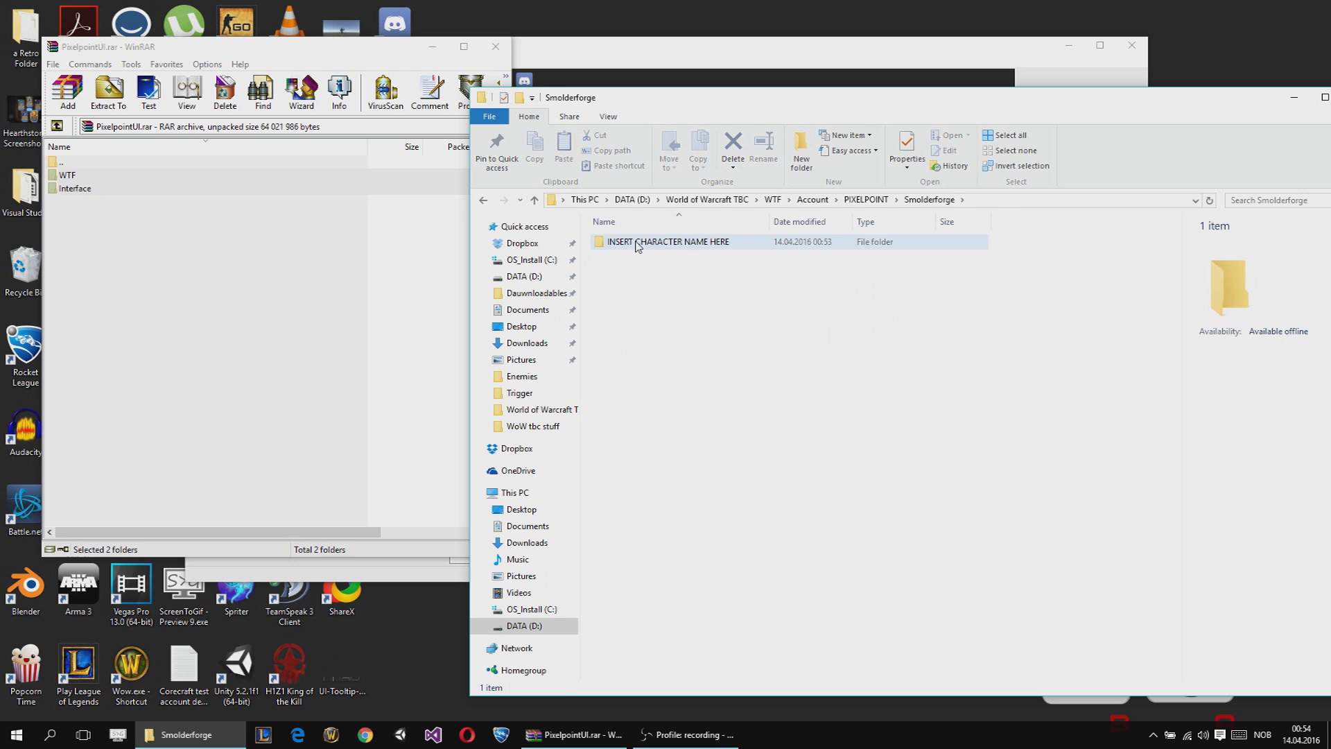
{"action": "left_click", "coordinate": [637, 244]}
{"action": "key", "text": "Return"}
{"action": "key", "text": "BackSpace"}
{"action": "key", "text": "BackSpace"}
{"action": "key", "text": "BackSpace"}
{"action": "key", "text": "BackSpace"}
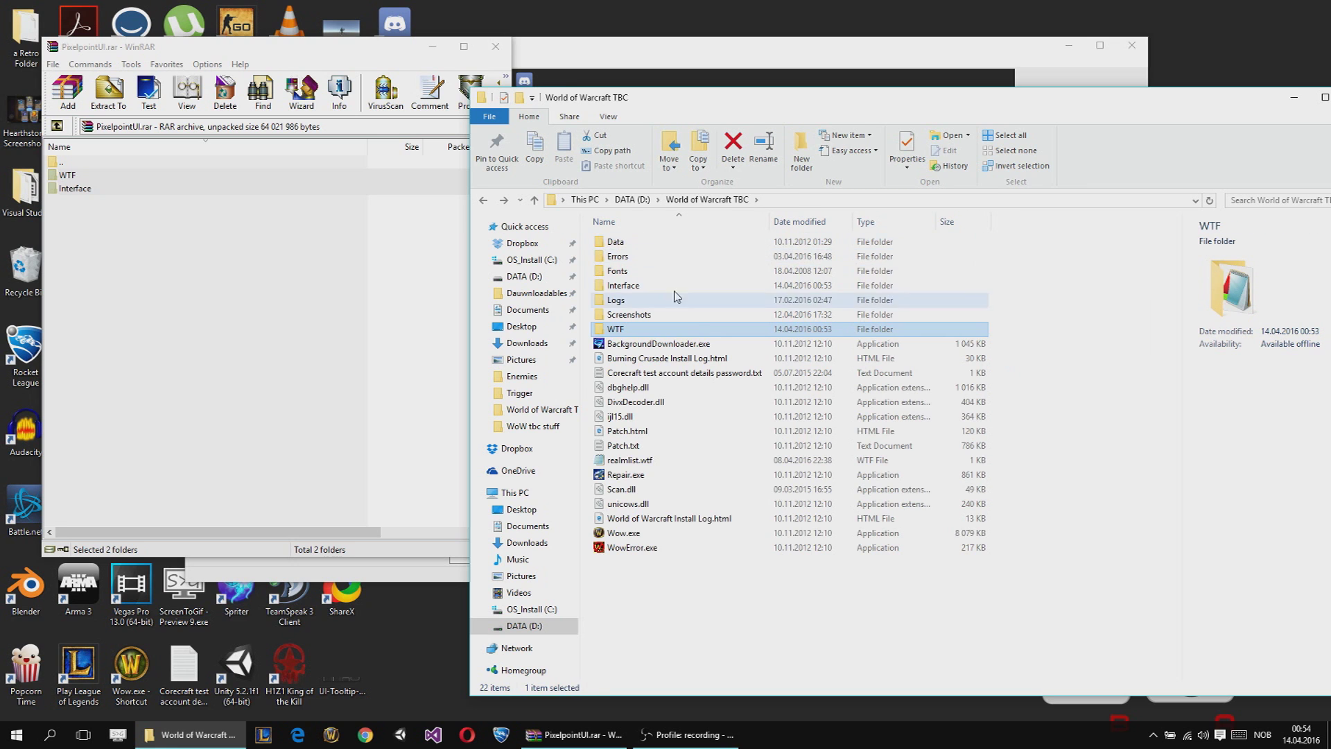
{"action": "left_click", "coordinate": [676, 638]}
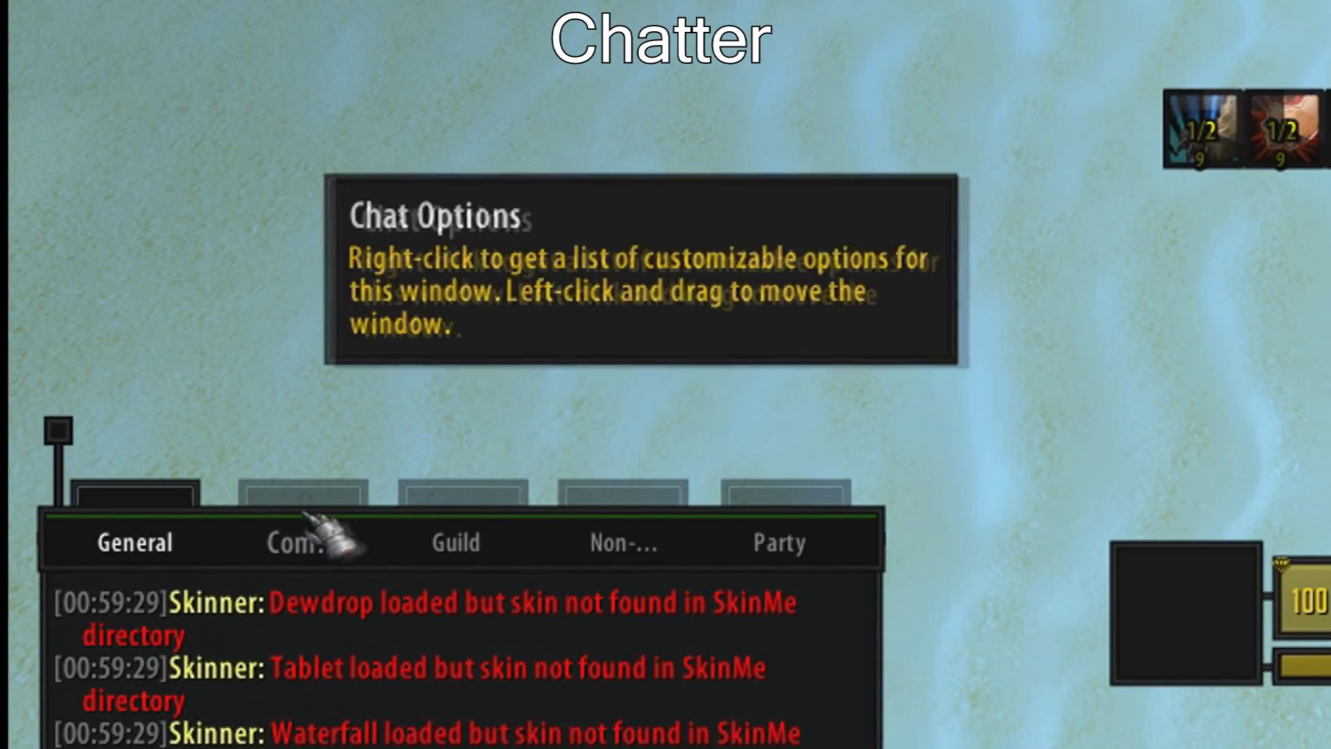
{"action": "right_click", "coordinate": [170, 548]}
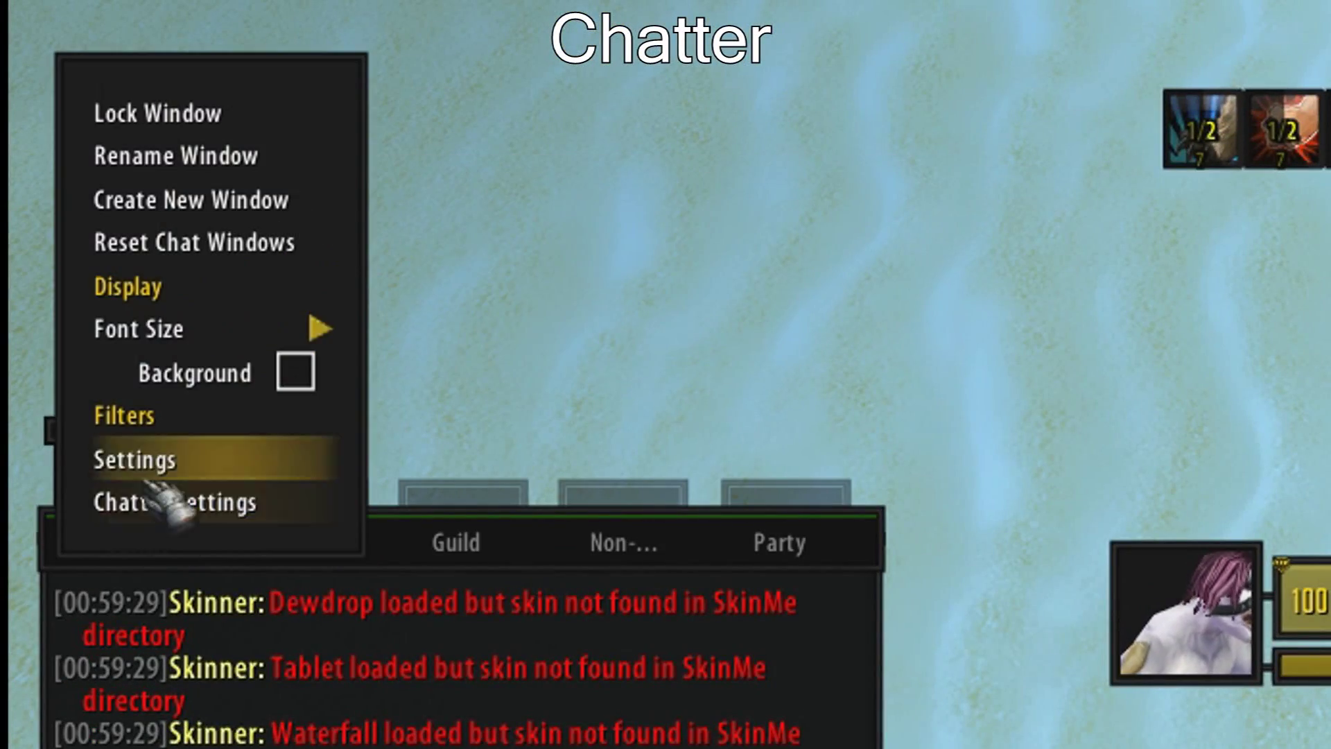
{"action": "left_click", "coordinate": [223, 503]}
{"action": "scroll", "coordinate": [516, 362], "scroll_direction": "down", "scroll_amount": 2}
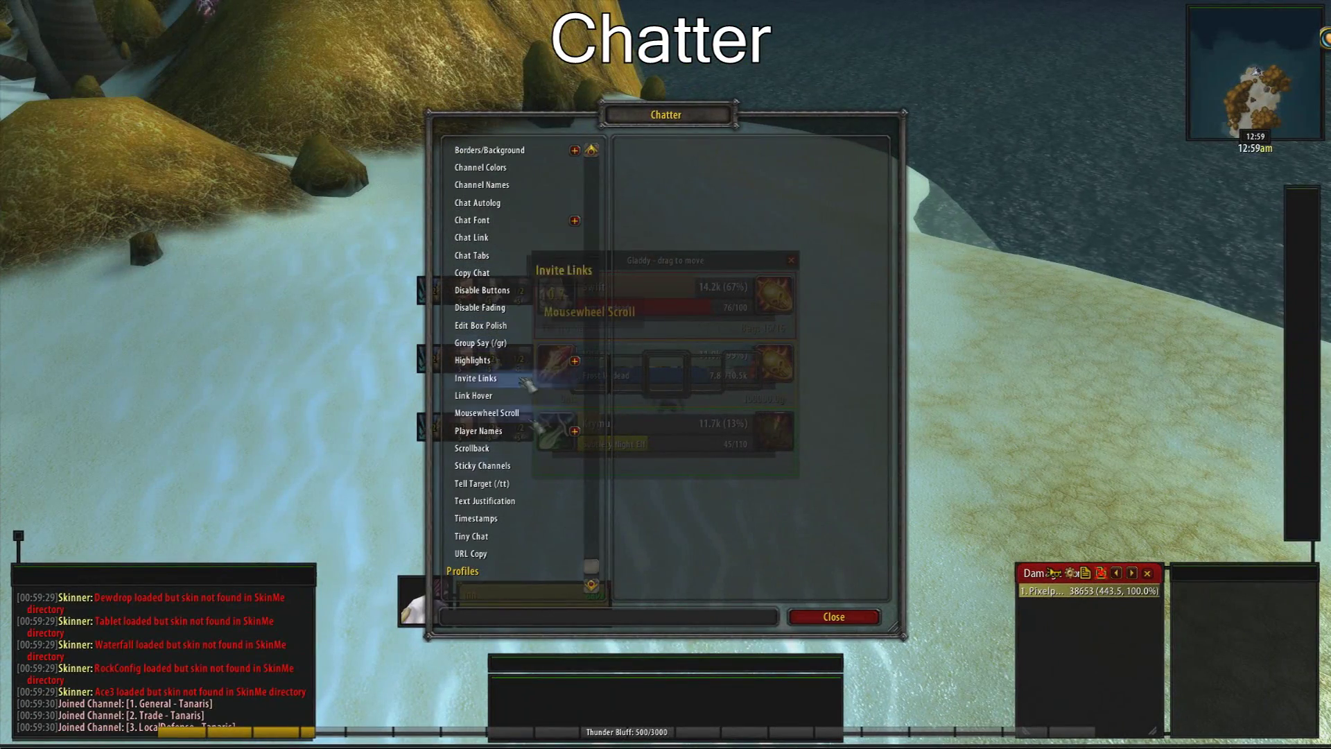
{"action": "left_click", "coordinate": [526, 571]}
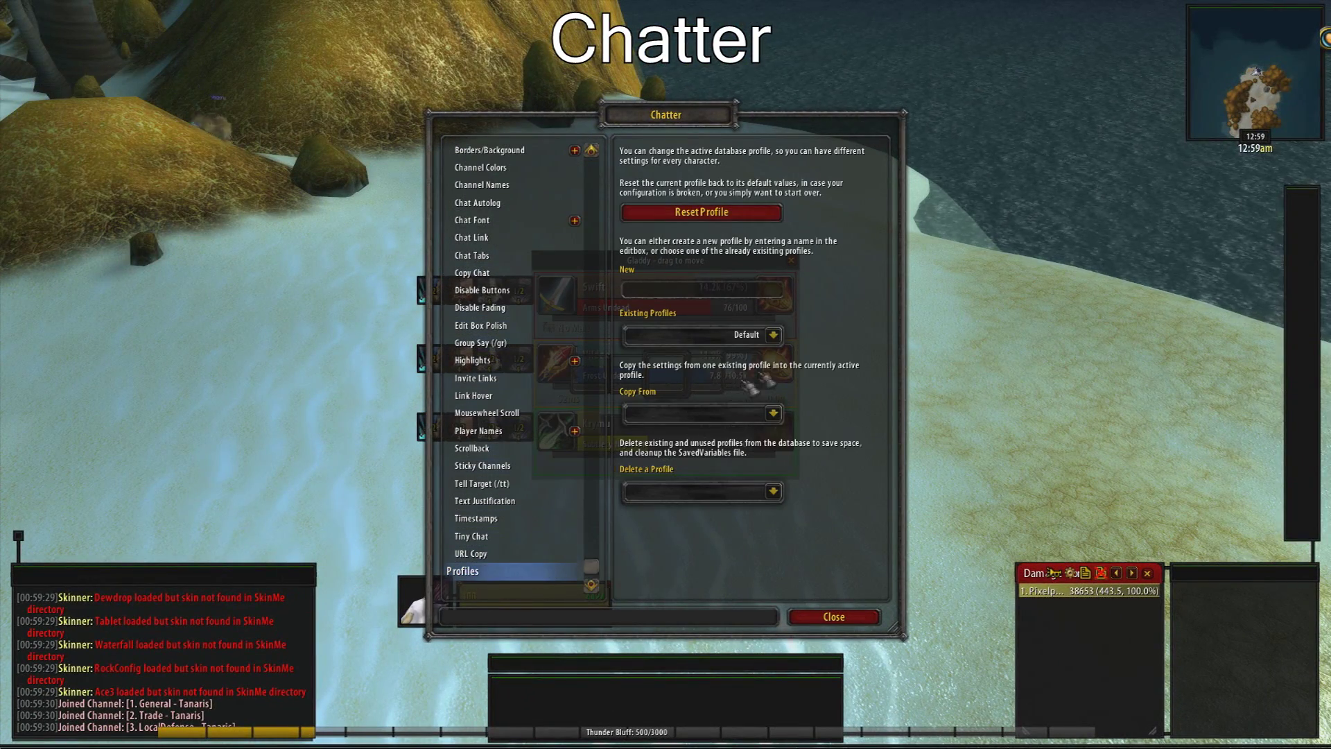
{"action": "left_click", "coordinate": [773, 334]}
{"action": "left_click", "coordinate": [707, 401]}
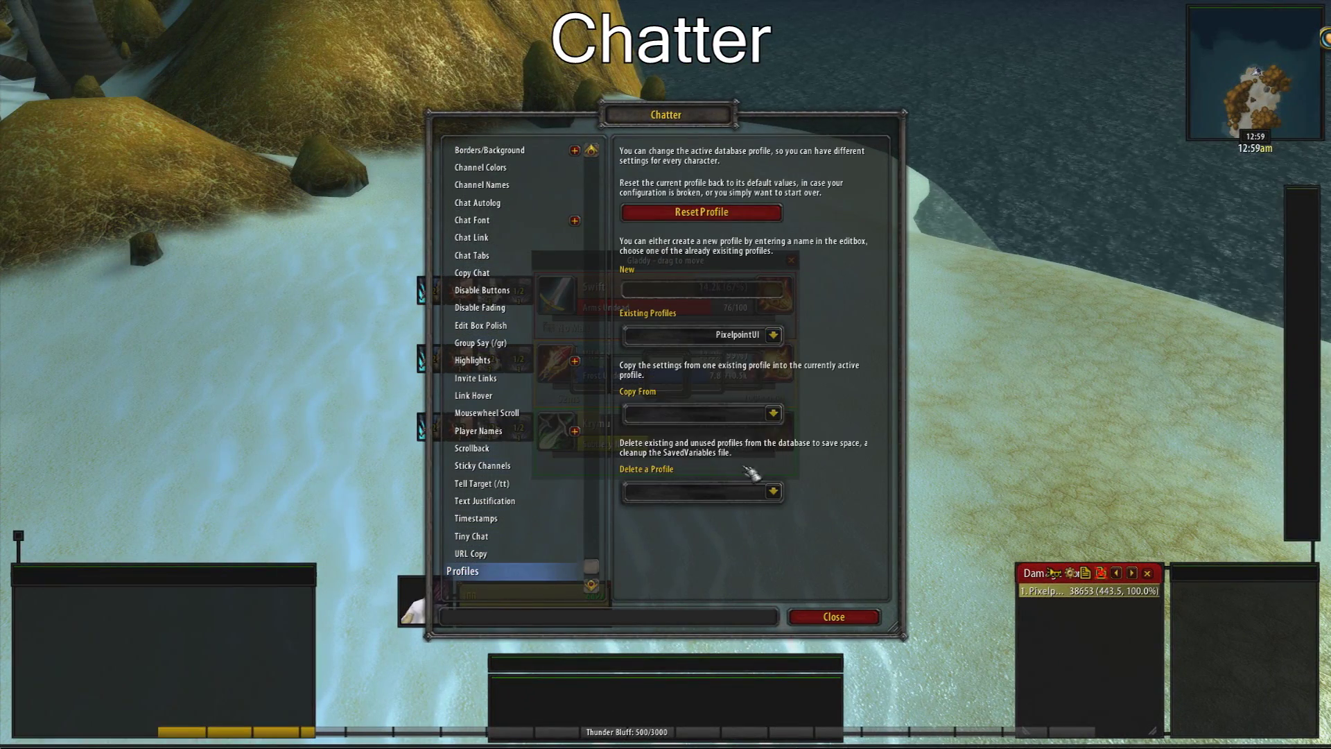
{"action": "left_click", "coordinate": [837, 616]}
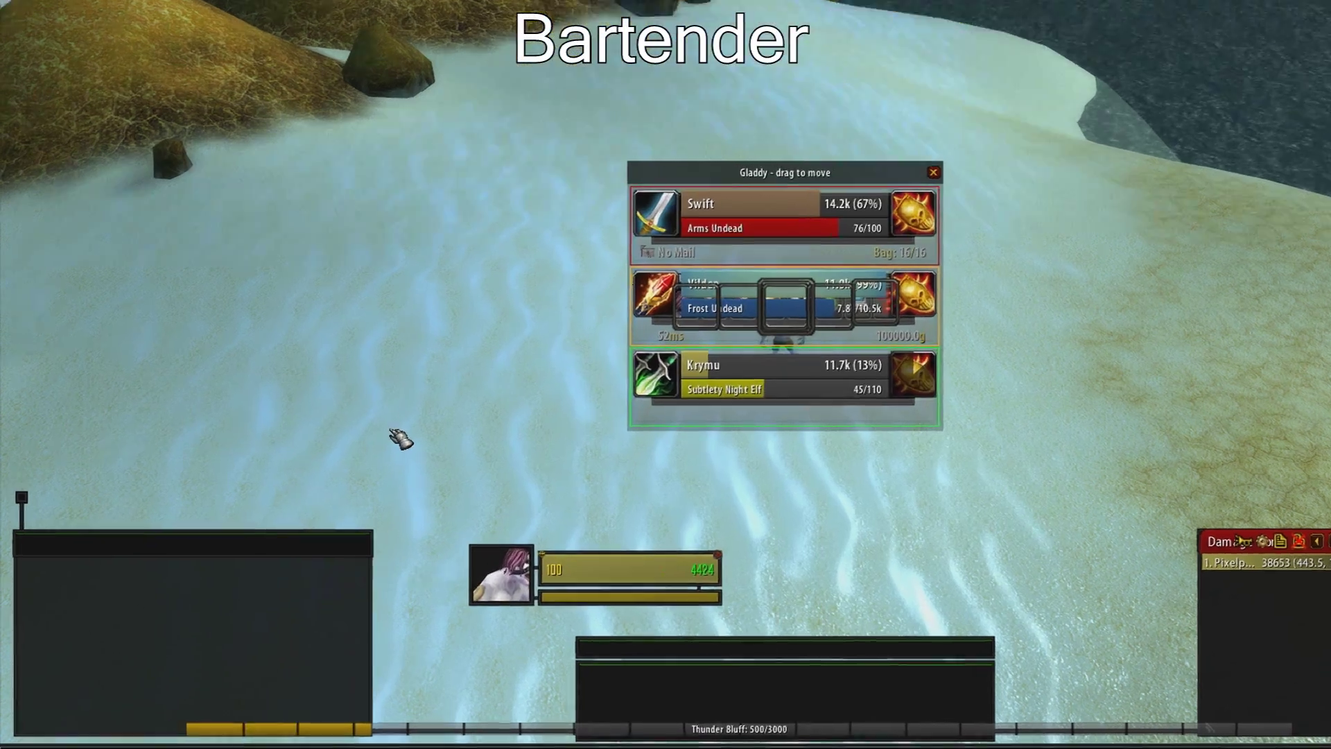
Use /bar to set Bartender4's profile to PixelpointUI.
{"action": "key", "text": "Return"}
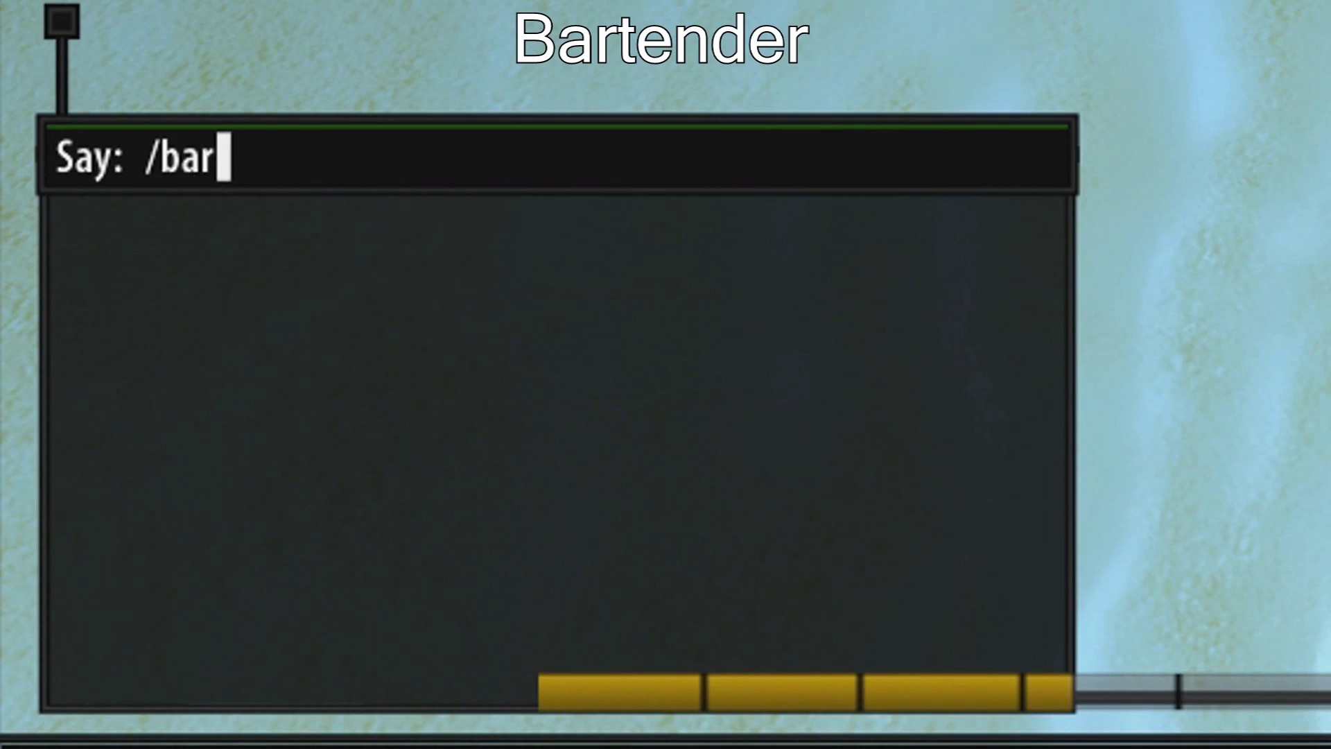
{"action": "type", "text": "/bar"}
{"action": "key", "text": "Return"}
{"action": "left_click", "coordinate": [421, 456]}
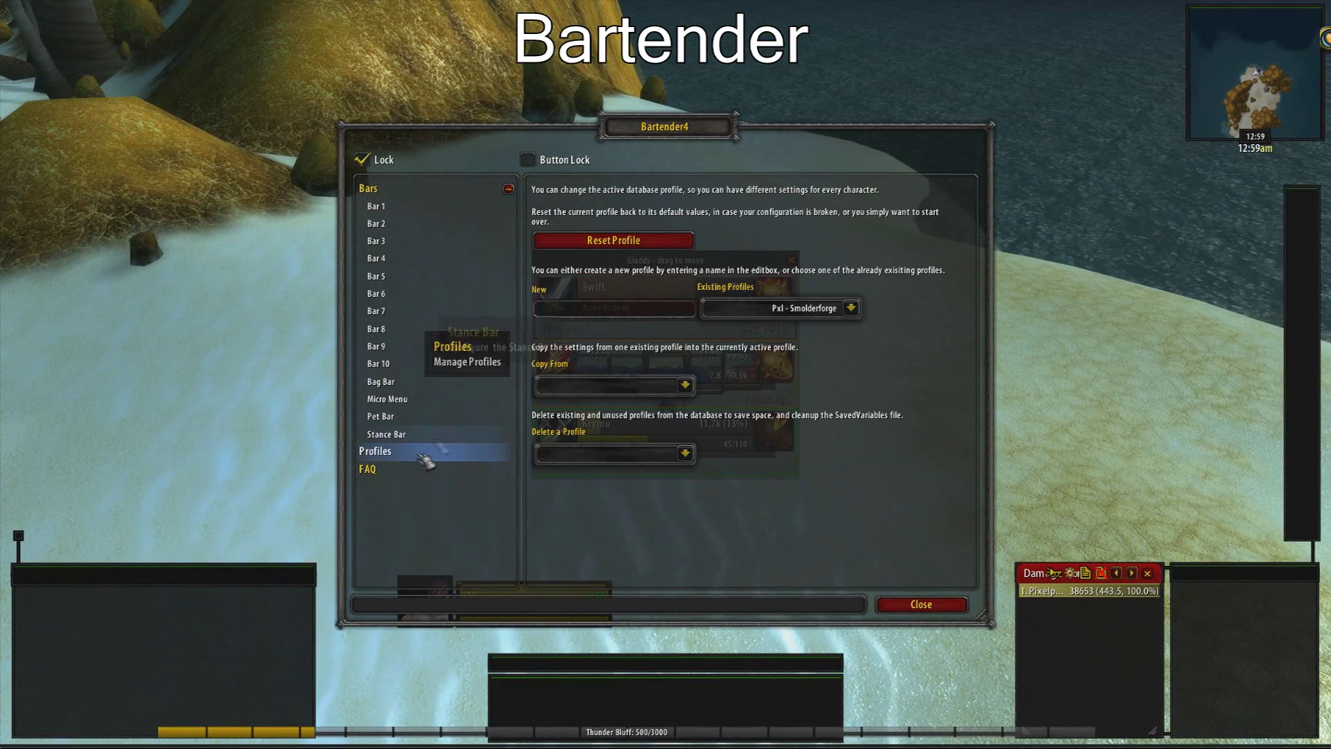
{"action": "left_click", "coordinate": [850, 308]}
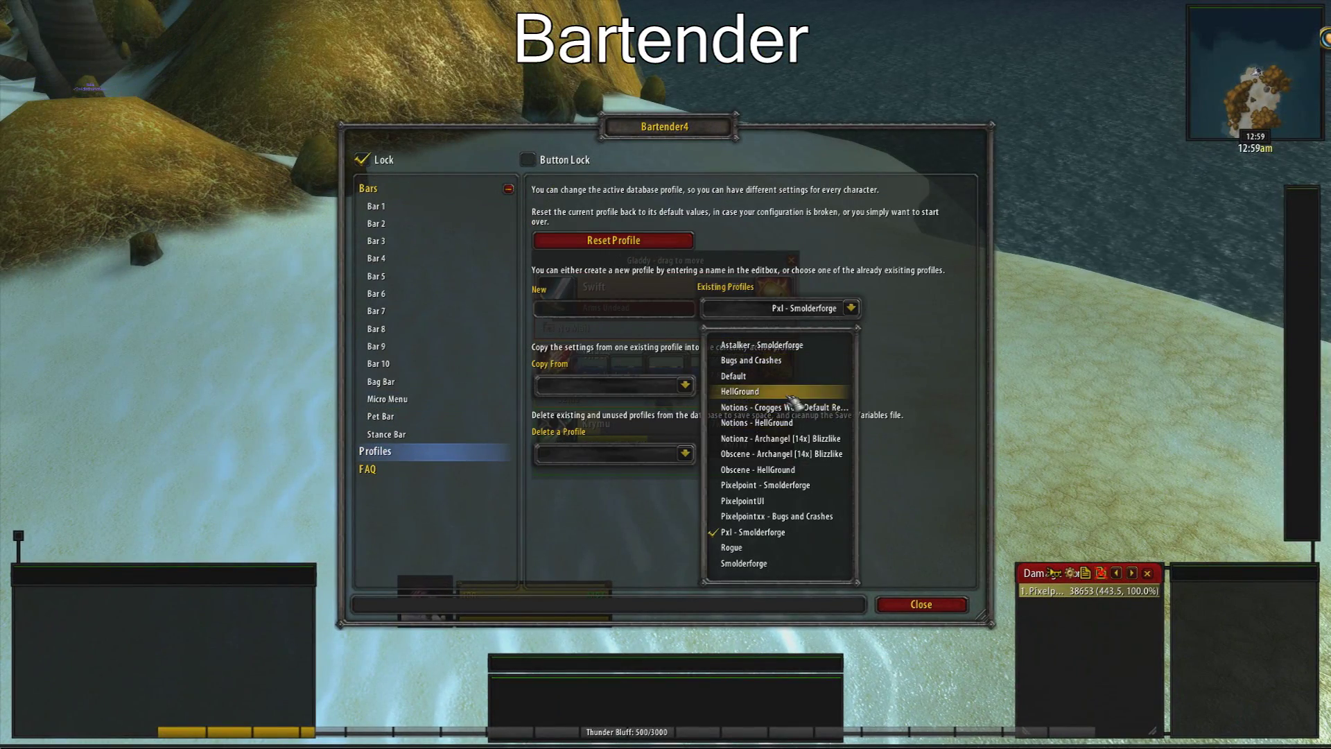
{"action": "left_click", "coordinate": [811, 503]}
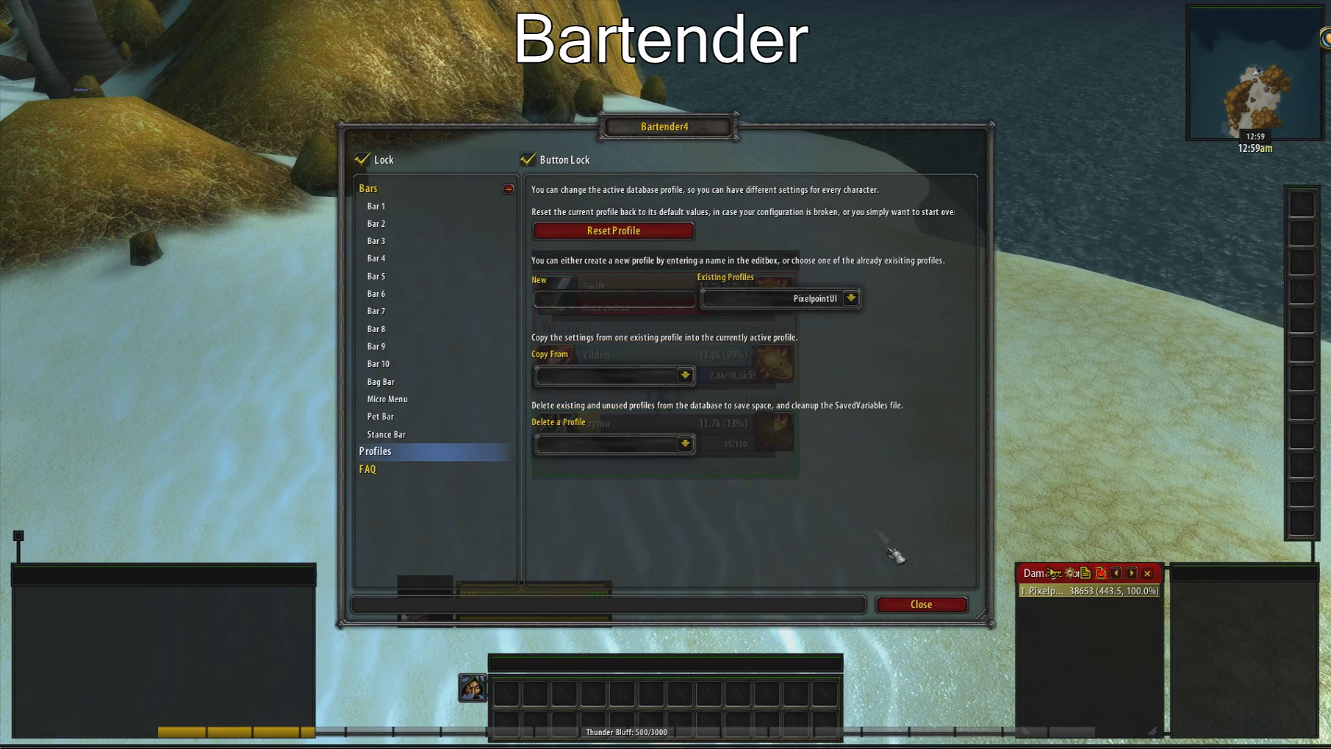
{"action": "left_click", "coordinate": [920, 604]}
Bring up the ButtonFacade options with a /bf chat command.
{"action": "key", "text": "Return"}
{"action": "type", "text": "/bf"}
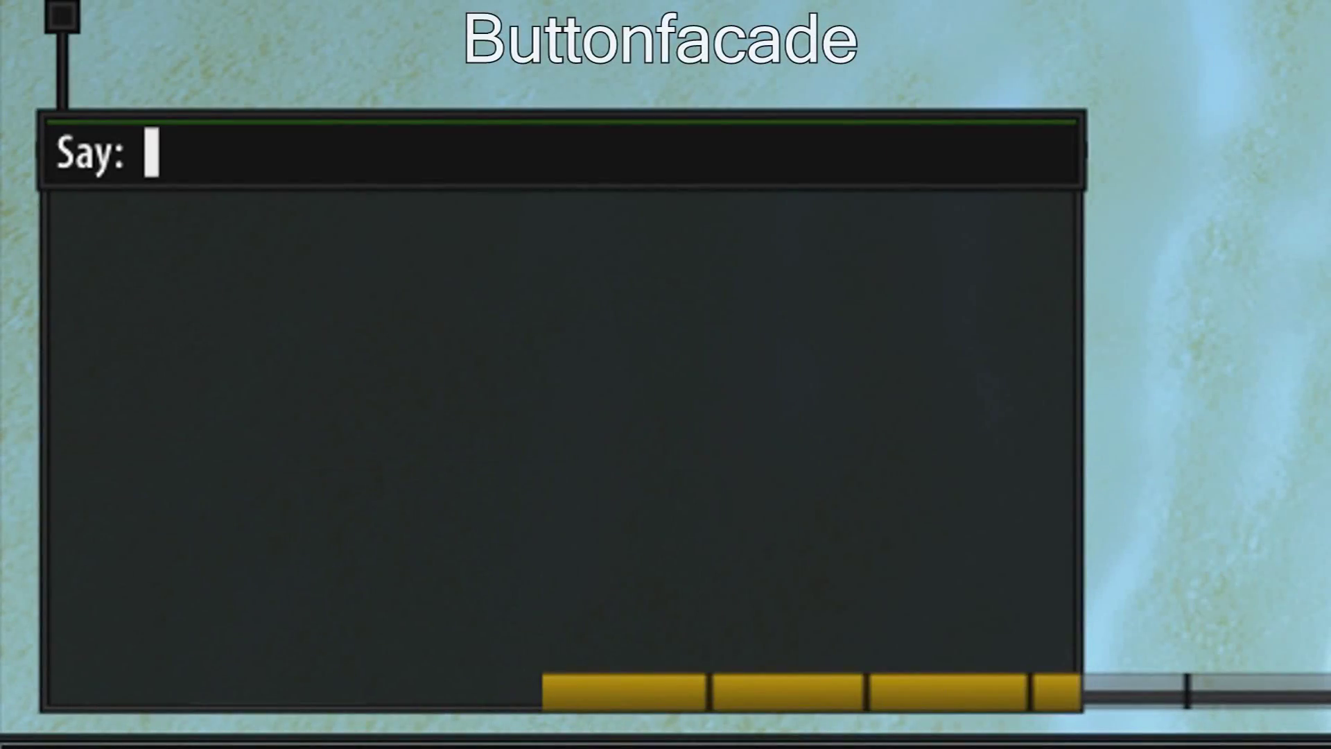
{"action": "key", "text": "Return"}
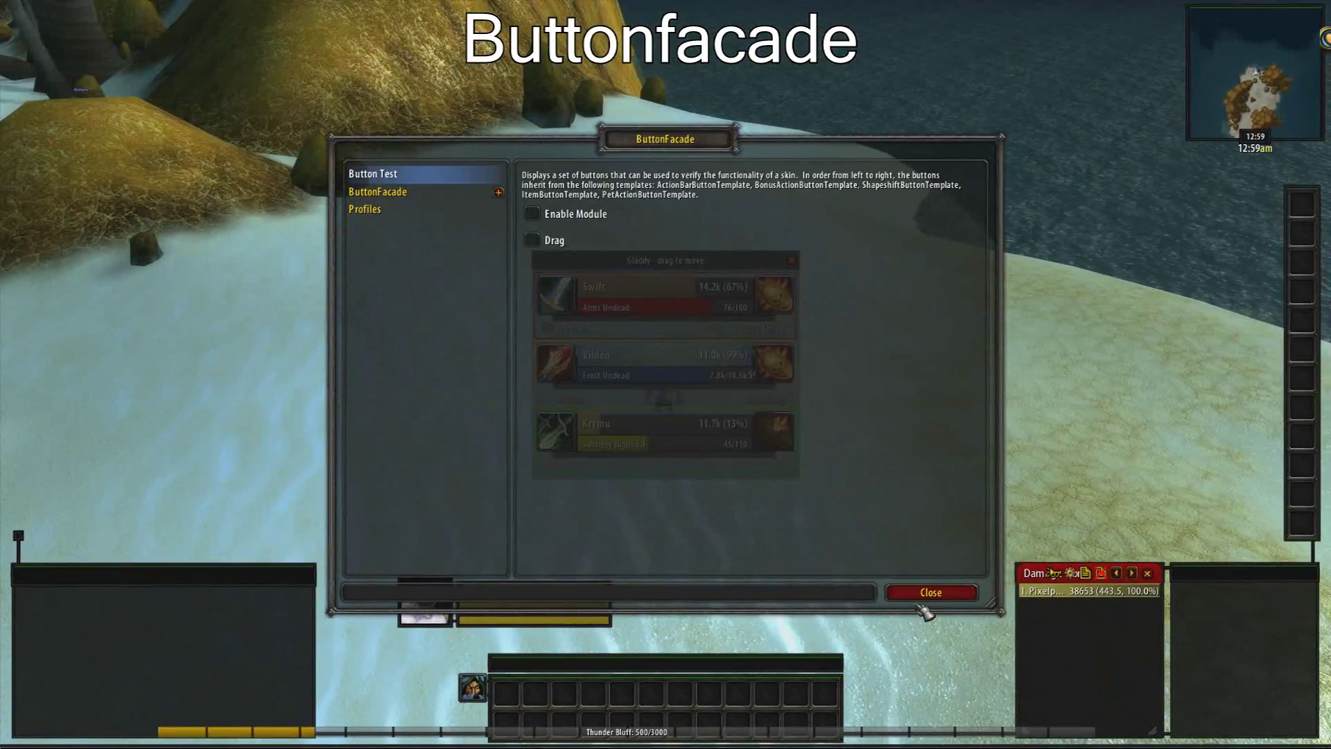
Set ButtonFacade's profile to PixelpointUI and give all buttons the DsmFade skin.
{"action": "left_click", "coordinate": [365, 209]}
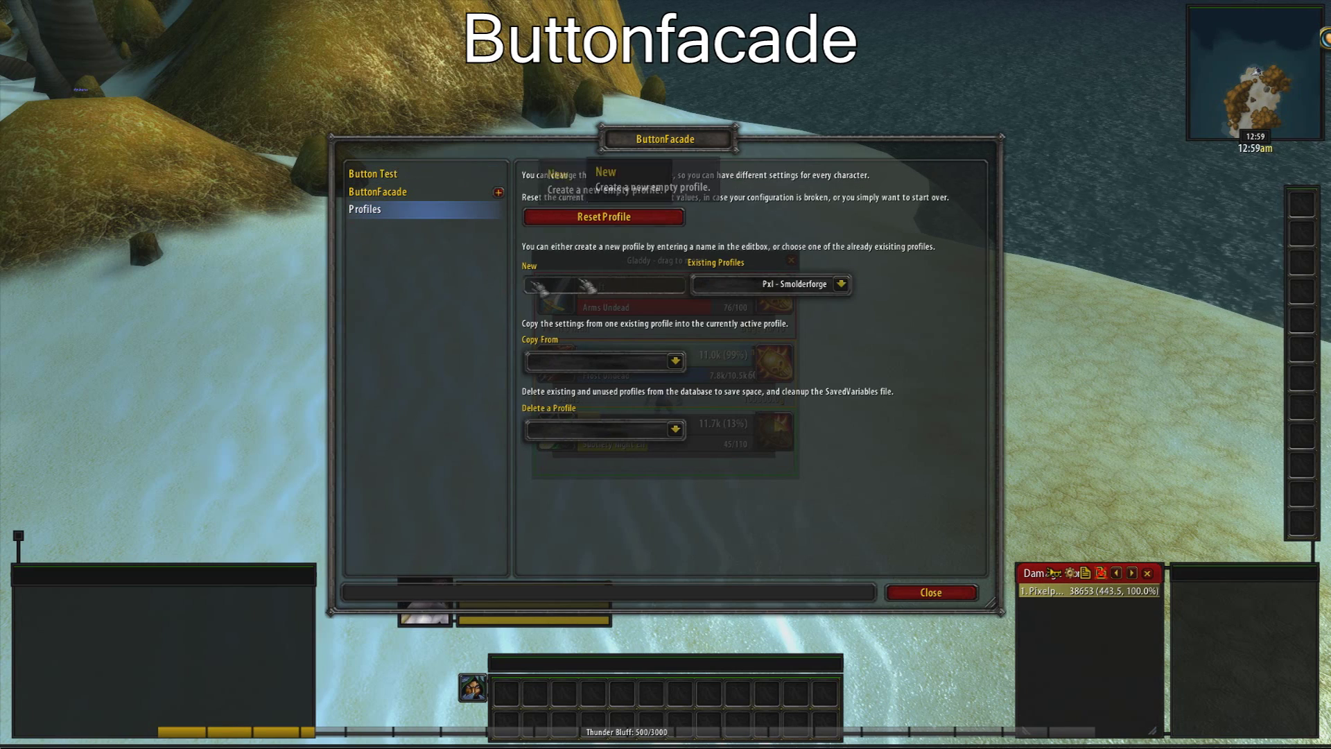
{"action": "left_click", "coordinate": [840, 284]}
{"action": "left_click", "coordinate": [776, 369]}
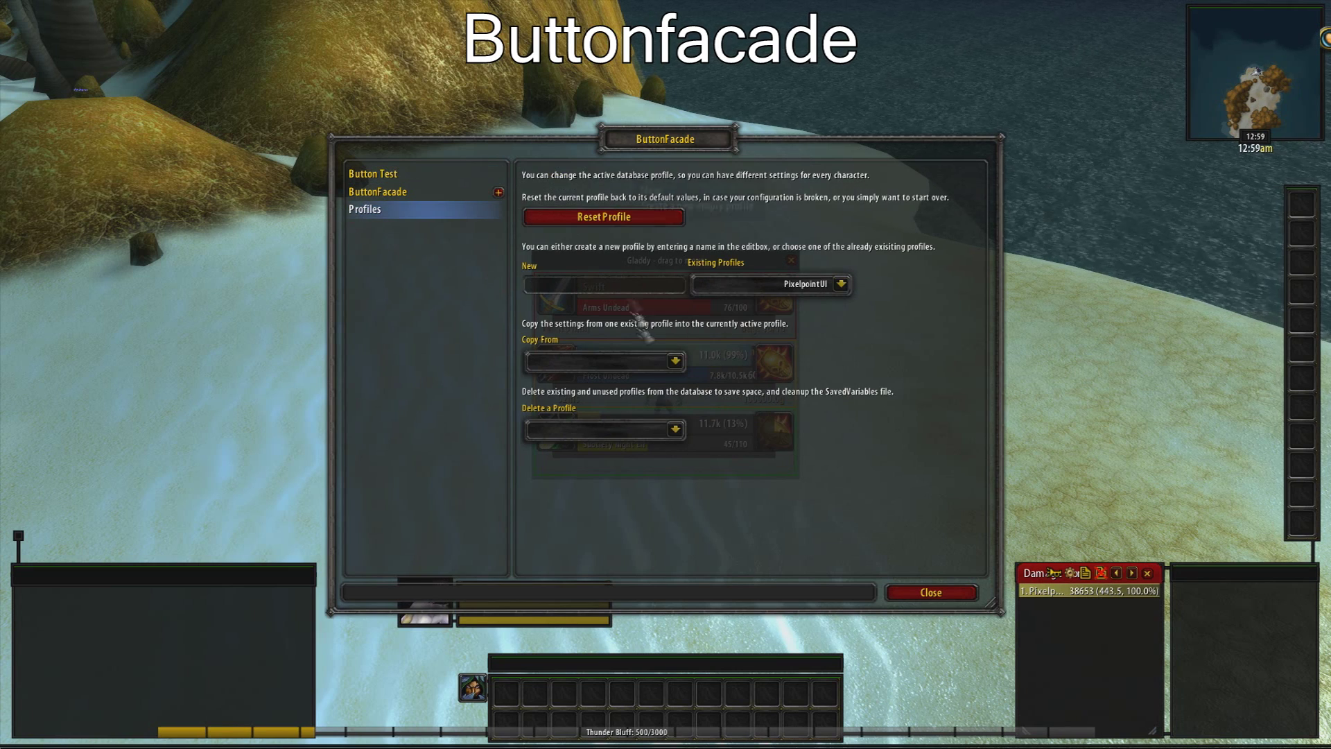
{"action": "left_click", "coordinate": [409, 192]}
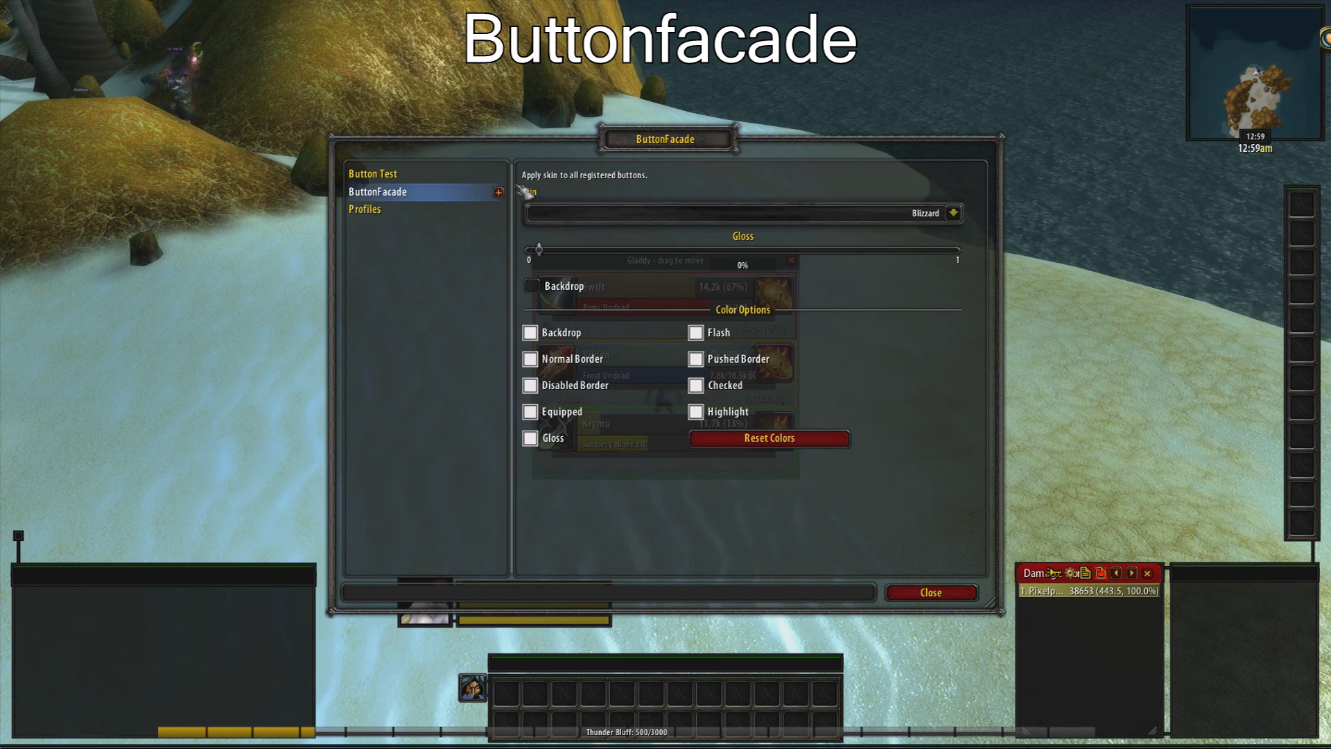
{"action": "left_click", "coordinate": [953, 213]}
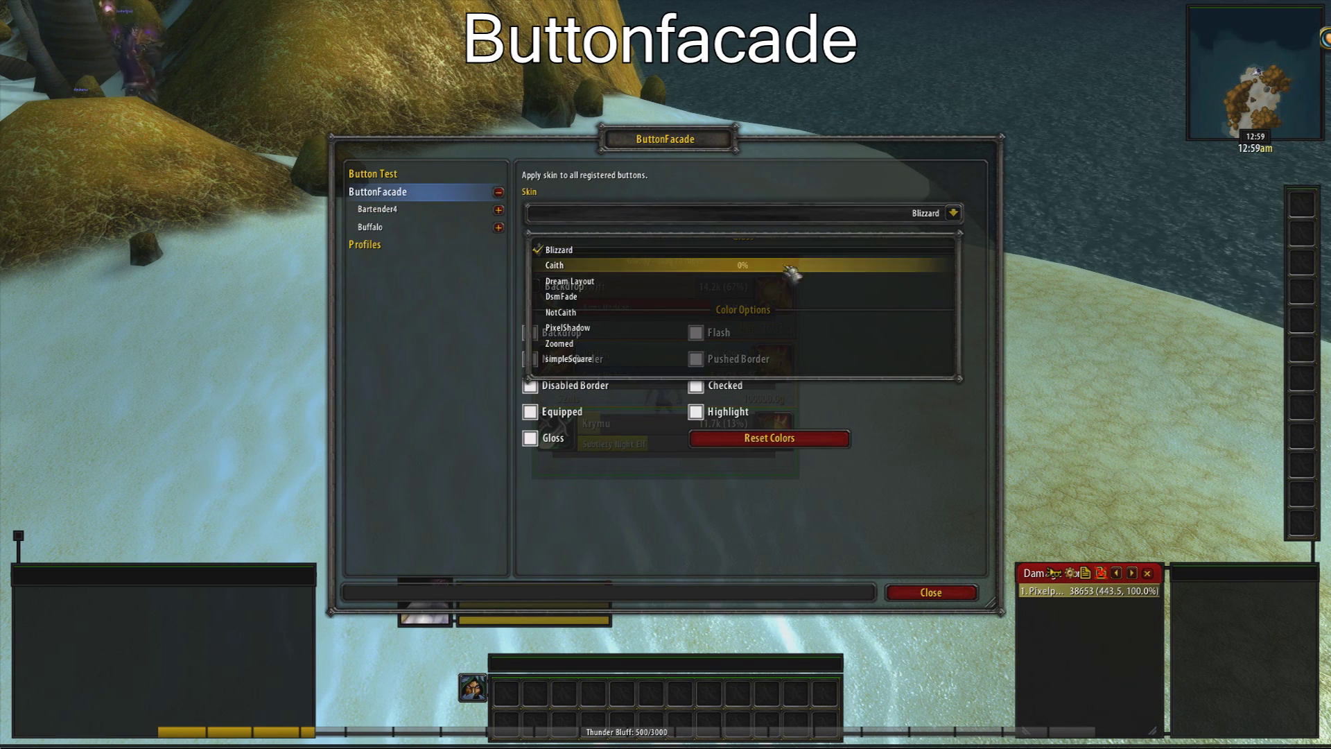
{"action": "left_click", "coordinate": [781, 307]}
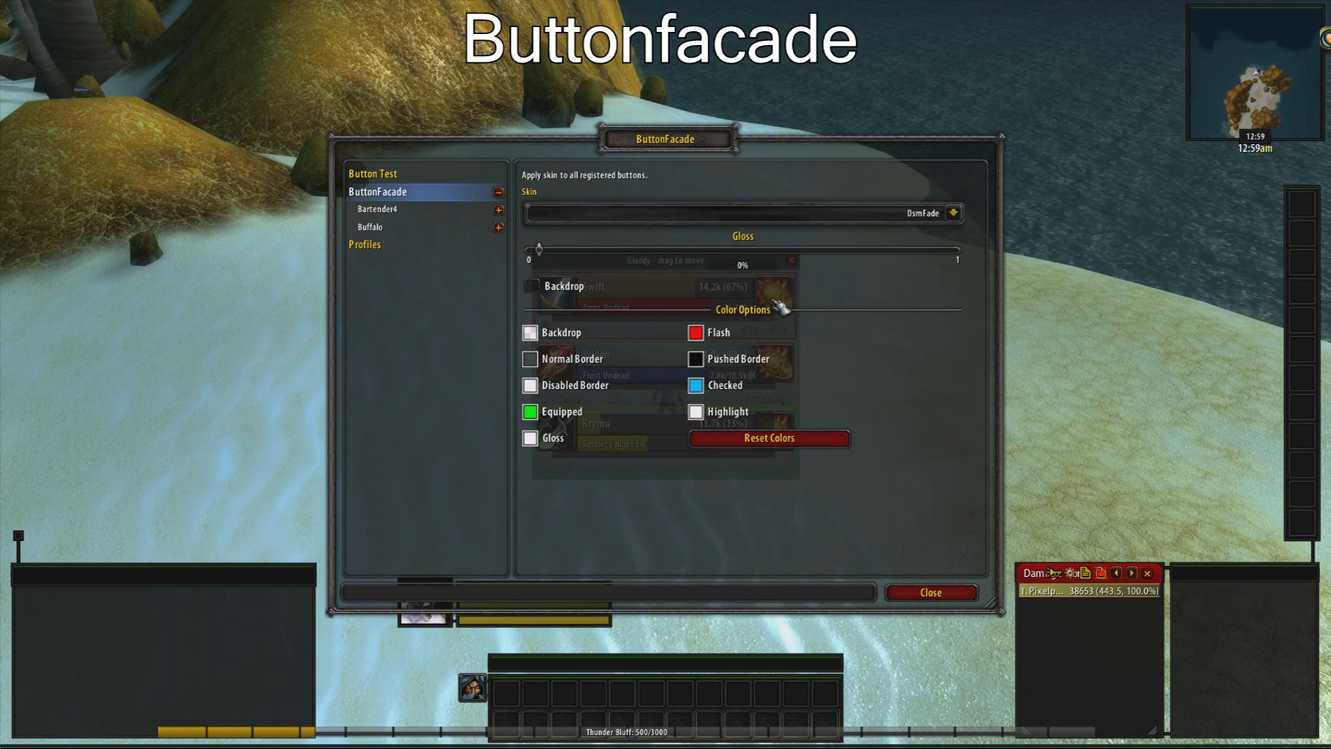
Give Bartender4 bar 1 the Dream Layout skin and Buffalo the DsmFade skin.
{"action": "left_click", "coordinate": [499, 209]}
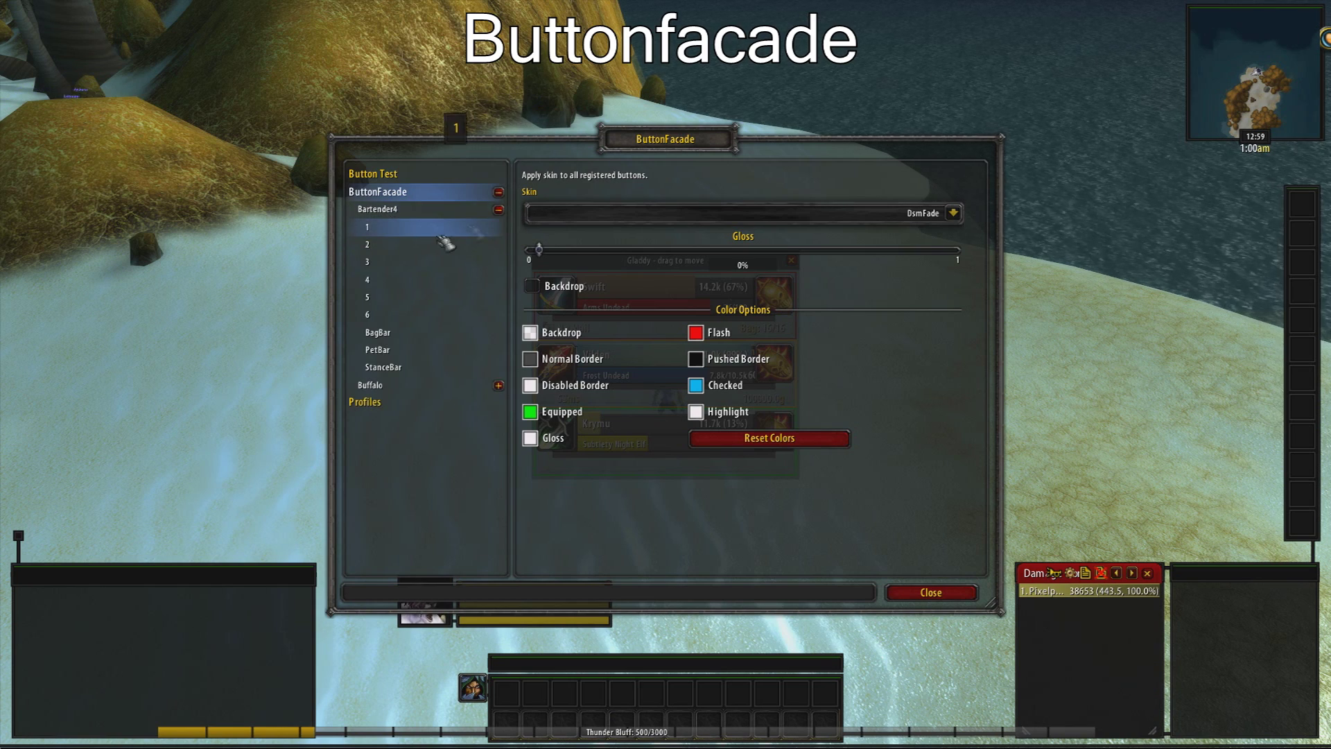
{"action": "left_click", "coordinate": [485, 227]}
{"action": "left_click", "coordinate": [953, 212]}
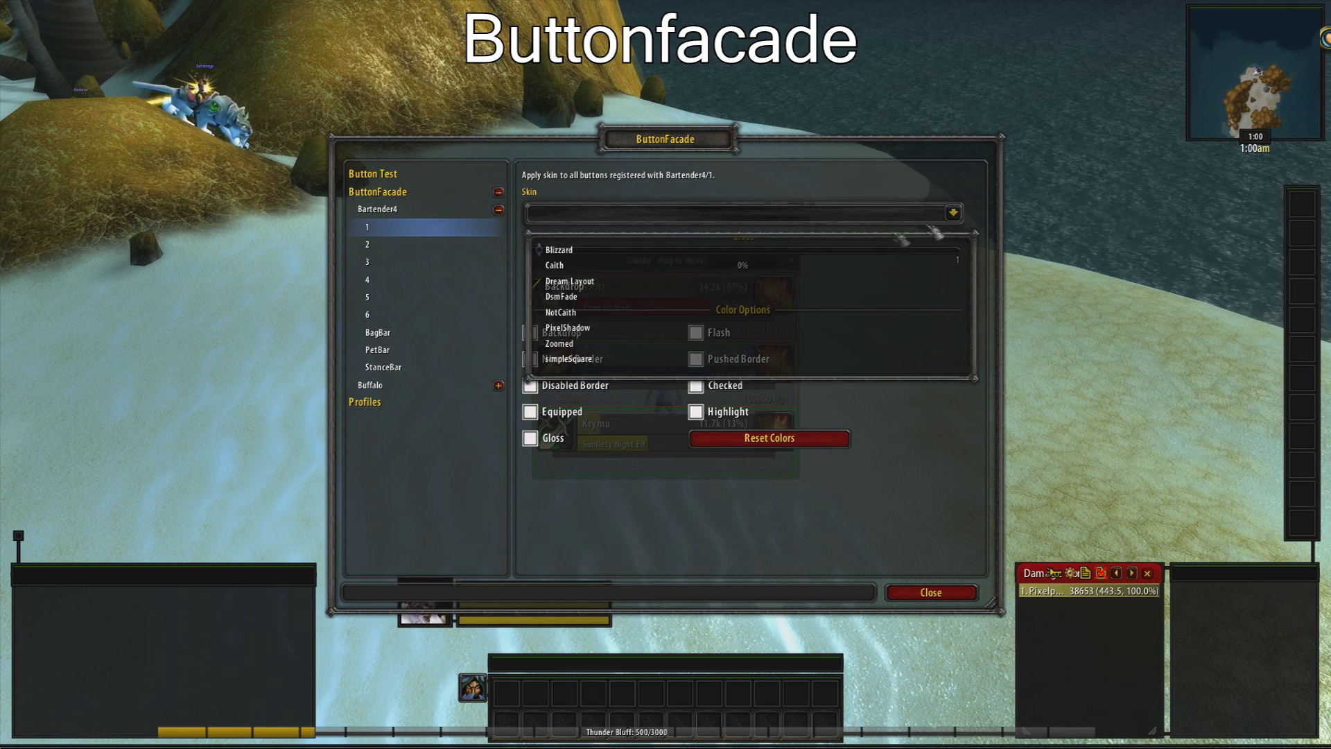
{"action": "left_click", "coordinate": [655, 288]}
{"action": "left_click", "coordinate": [454, 386]}
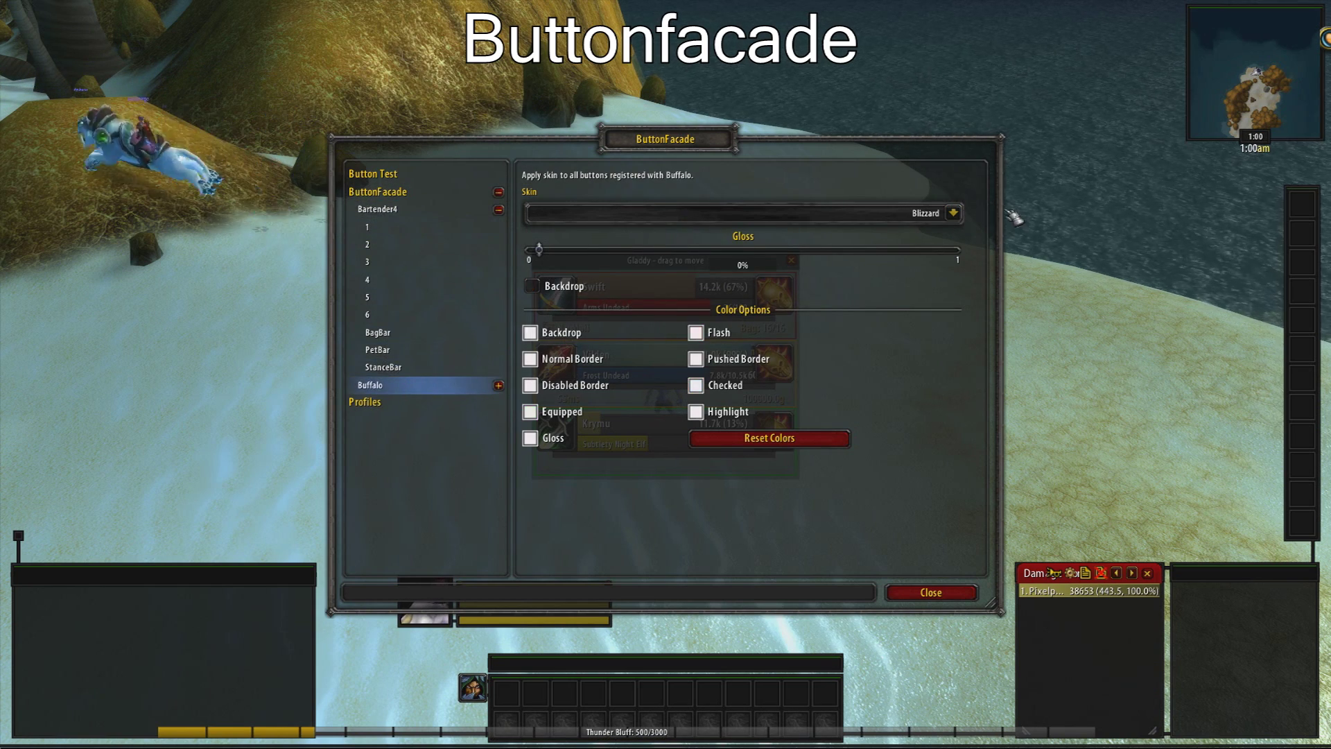
{"action": "left_click", "coordinate": [953, 213]}
{"action": "left_click", "coordinate": [650, 303]}
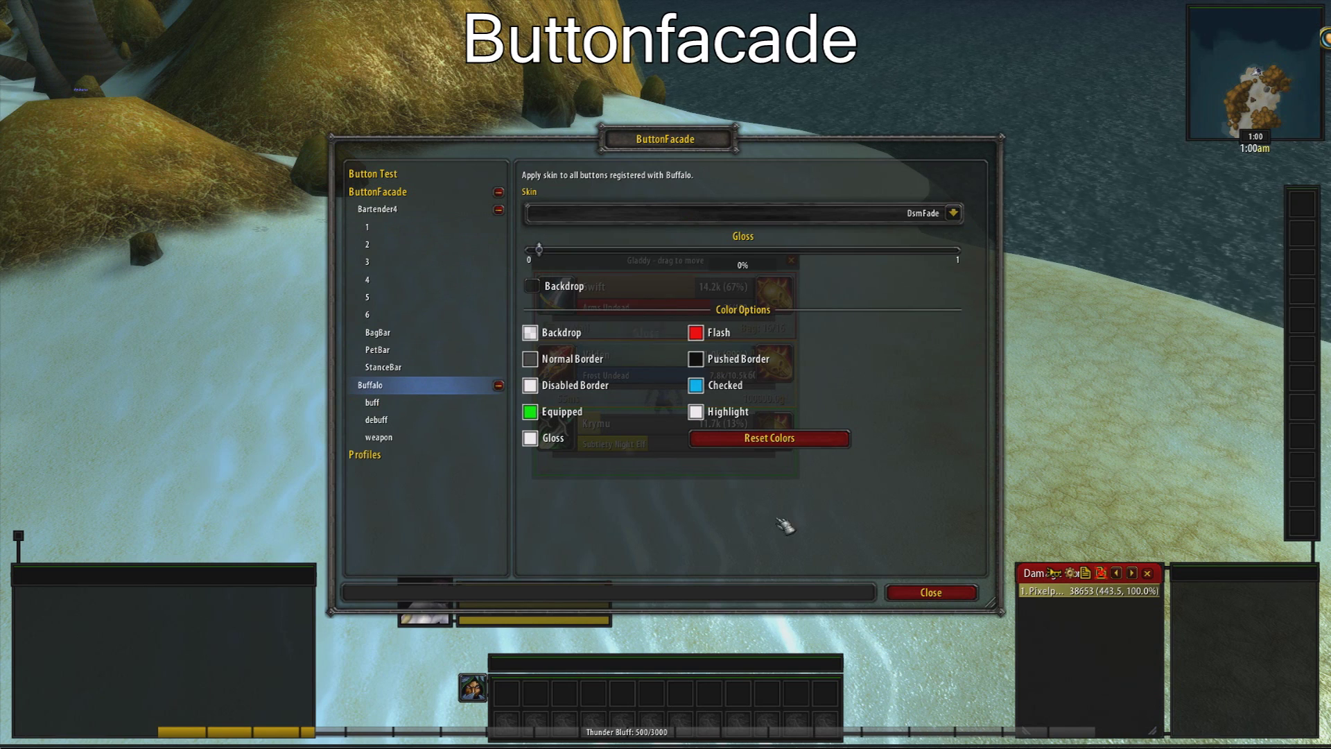
Apply the PixelShadow skin to Bartender4's StanceBar and close ButtonFacade.
{"action": "left_click", "coordinate": [388, 228]}
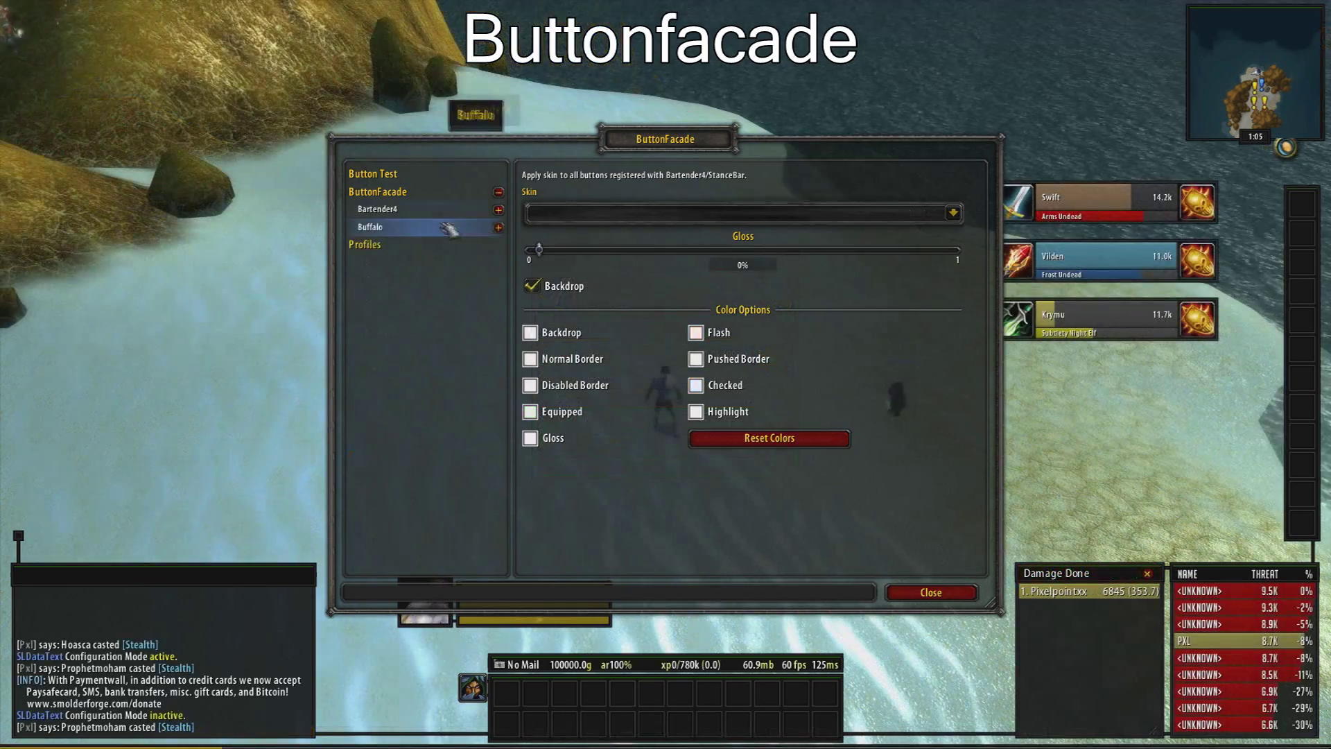
{"action": "left_click", "coordinate": [454, 210]}
{"action": "left_click", "coordinate": [414, 363]}
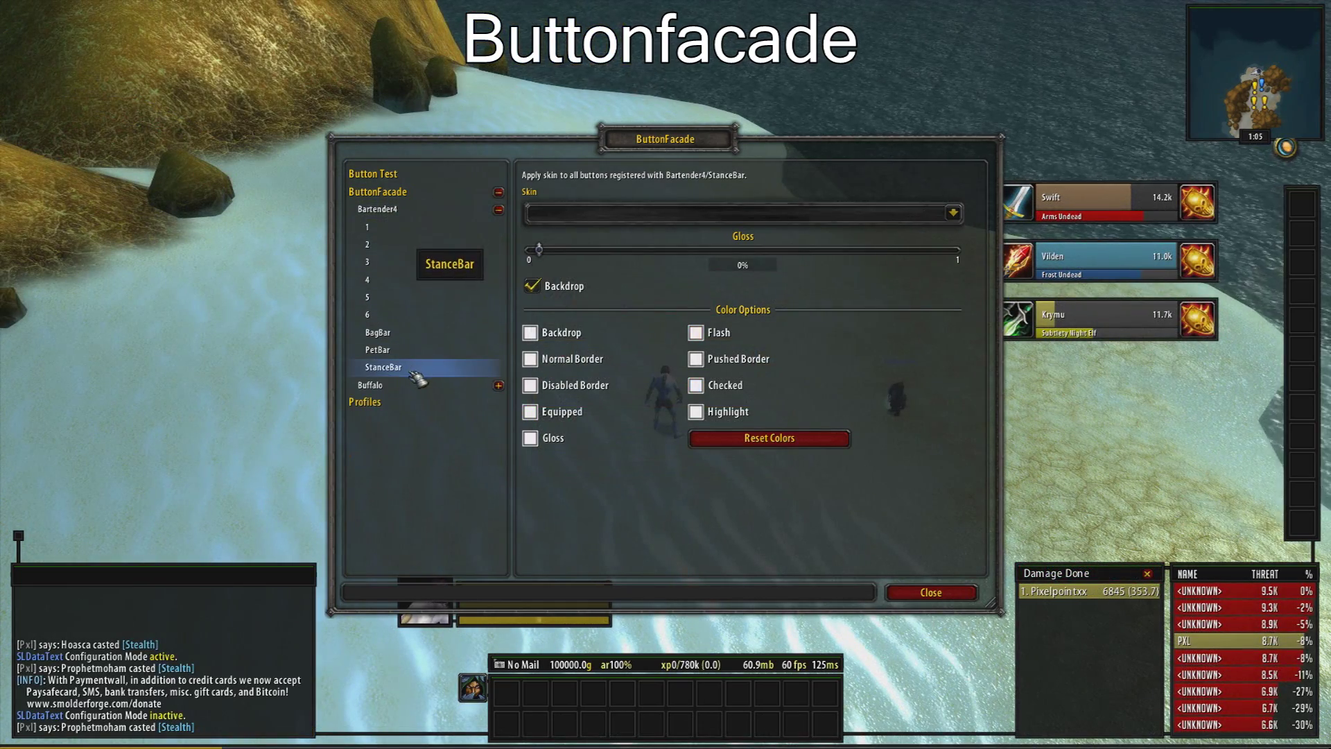
{"action": "left_click", "coordinate": [953, 212]}
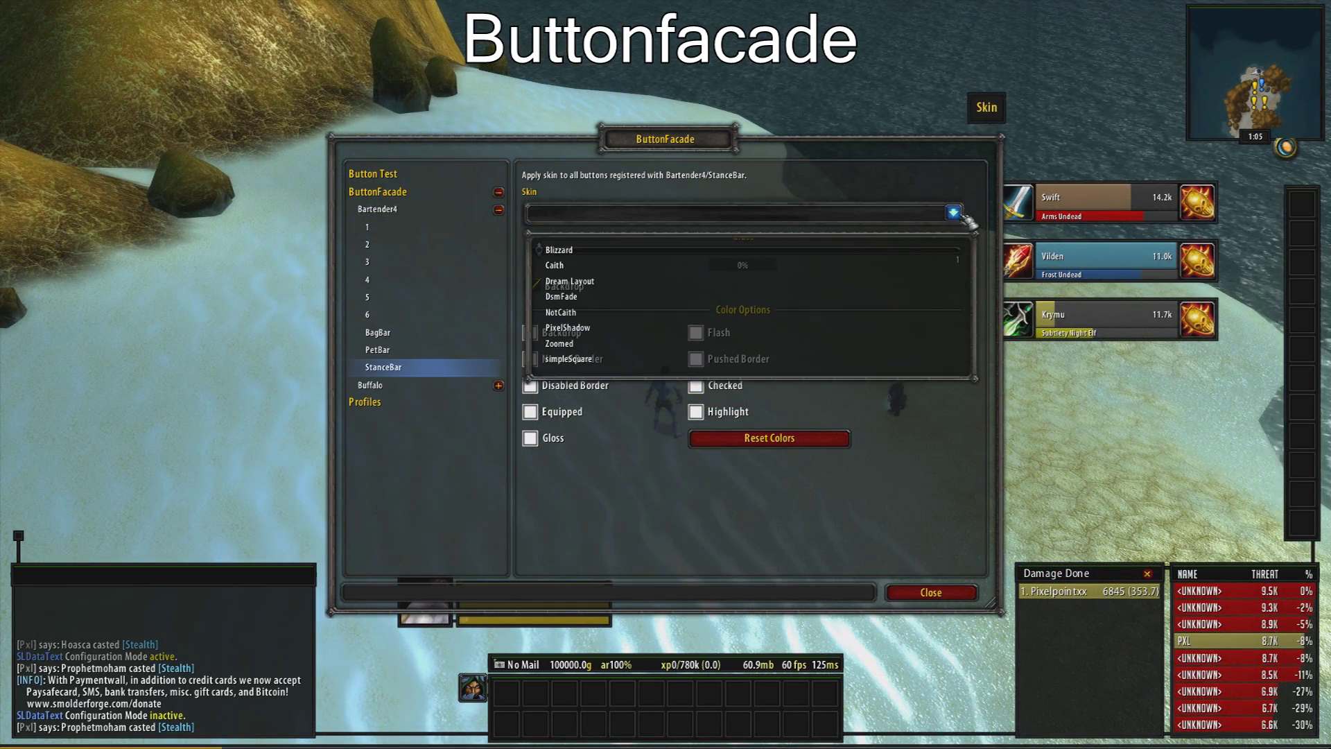
{"action": "left_click", "coordinate": [690, 327]}
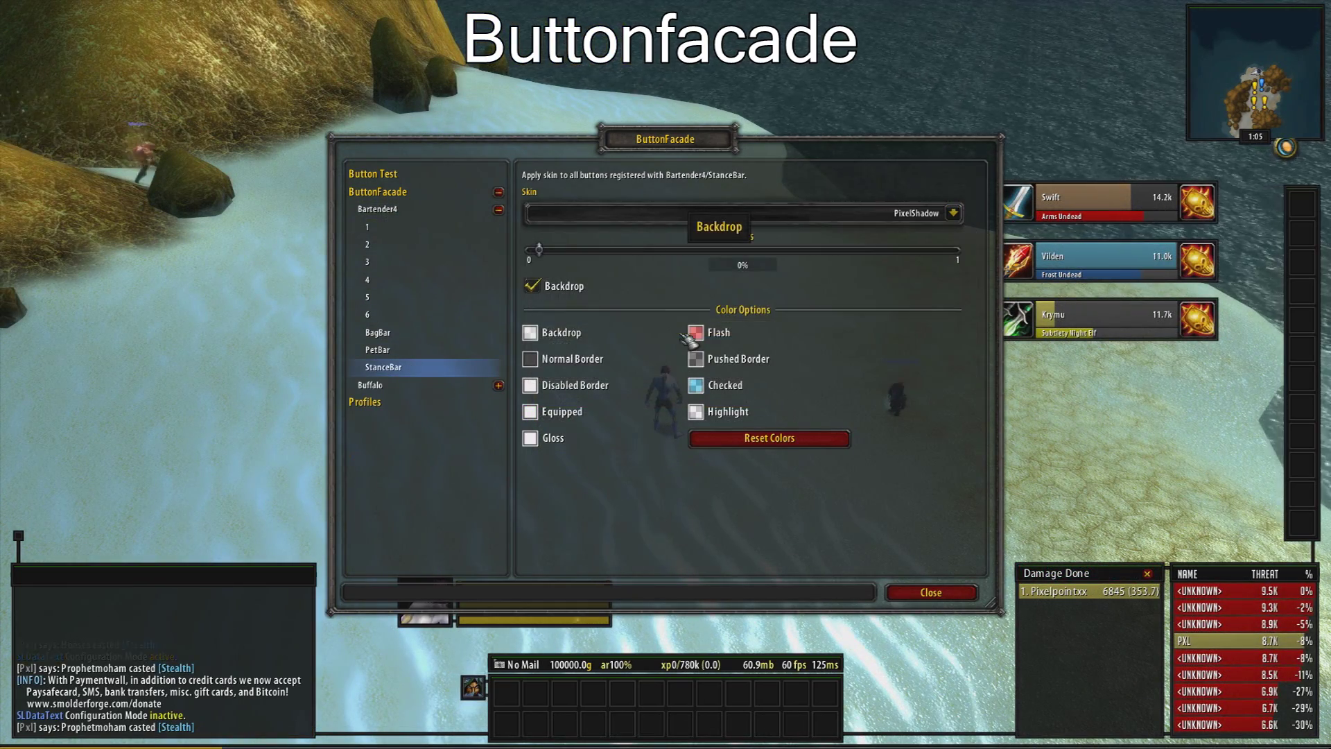
{"action": "left_click", "coordinate": [933, 592]}
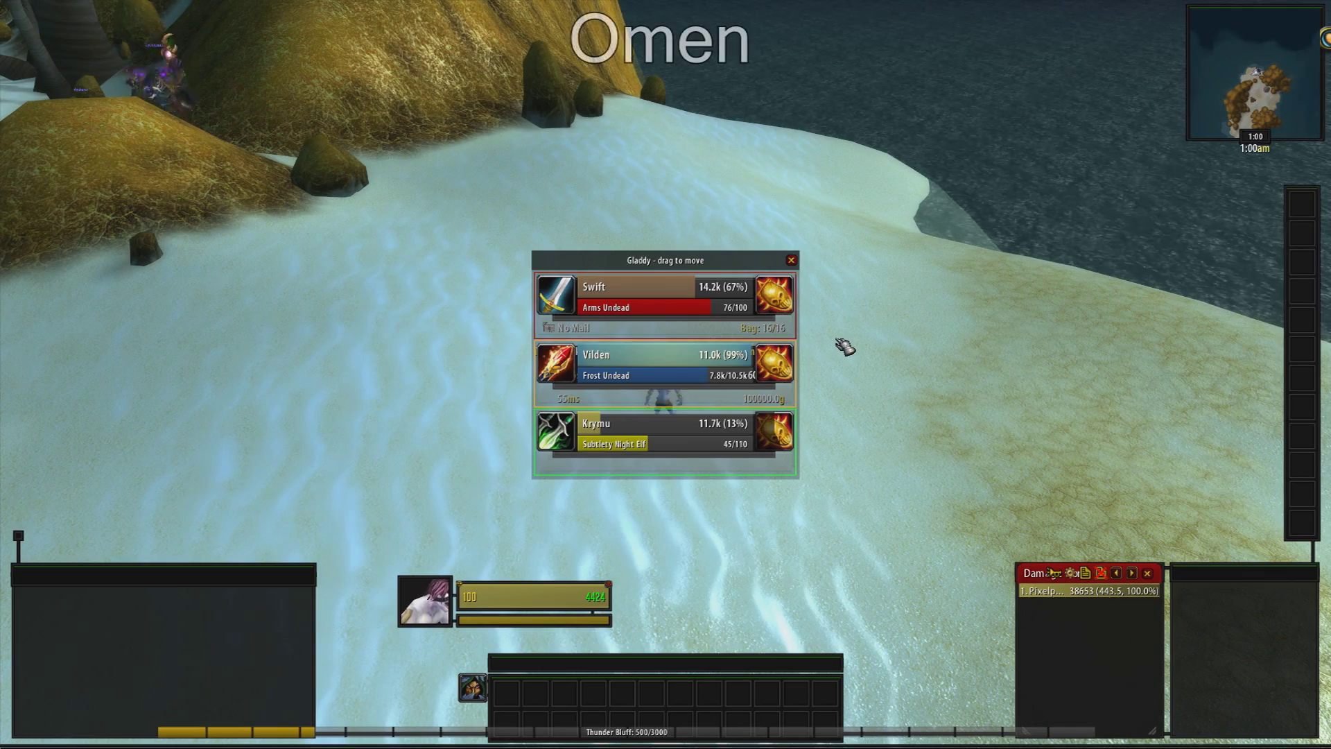
Open Omen's config with /omen config and switch its profile to PixelpointUI.
{"action": "type", "text": "/o"}
{"action": "type", "text": "men config"}
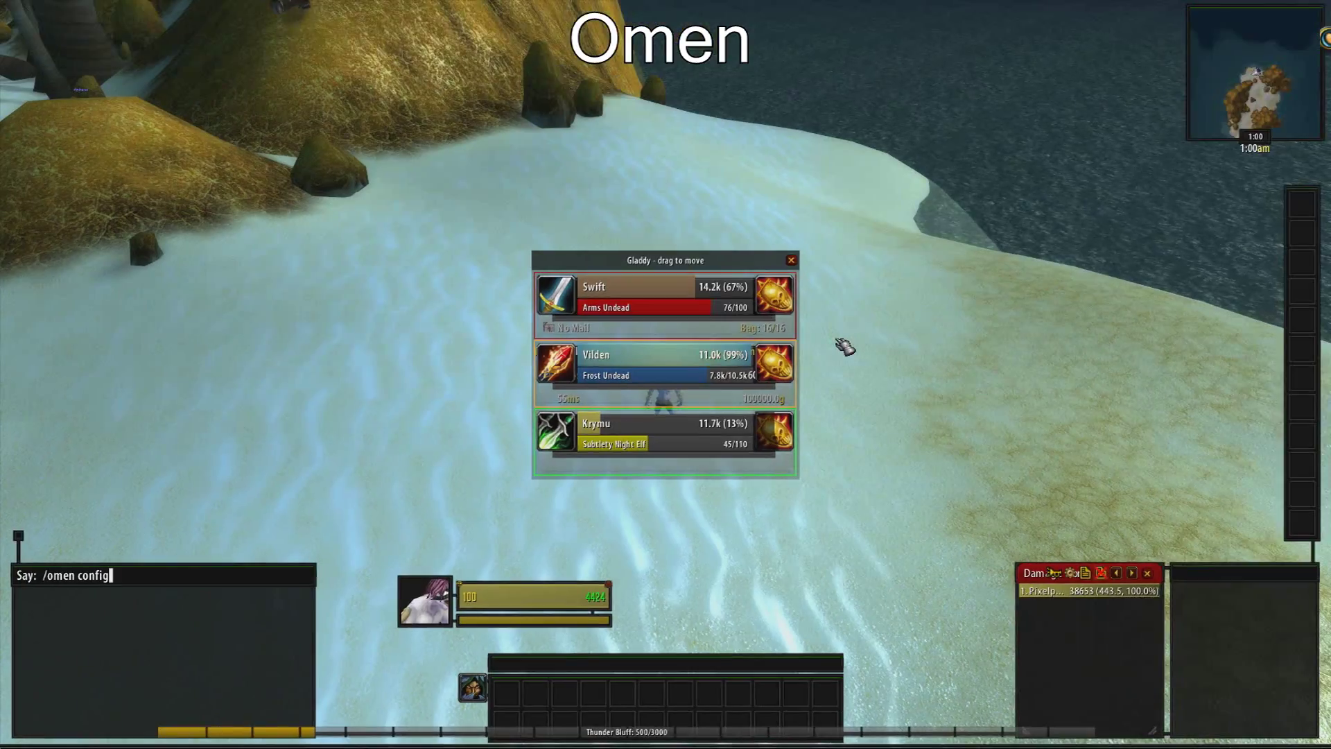
{"action": "key", "text": "Return"}
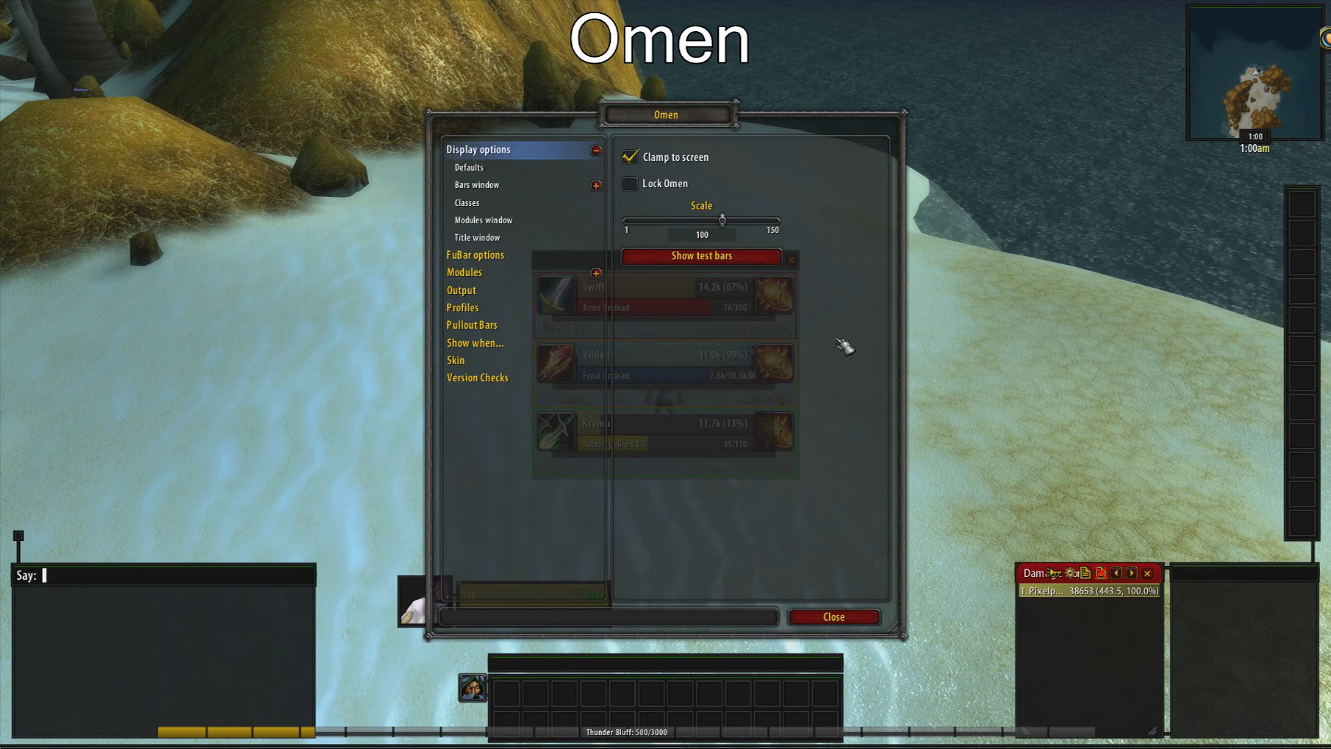
{"action": "type", "text": "le"}
{"action": "key", "text": "Return"}
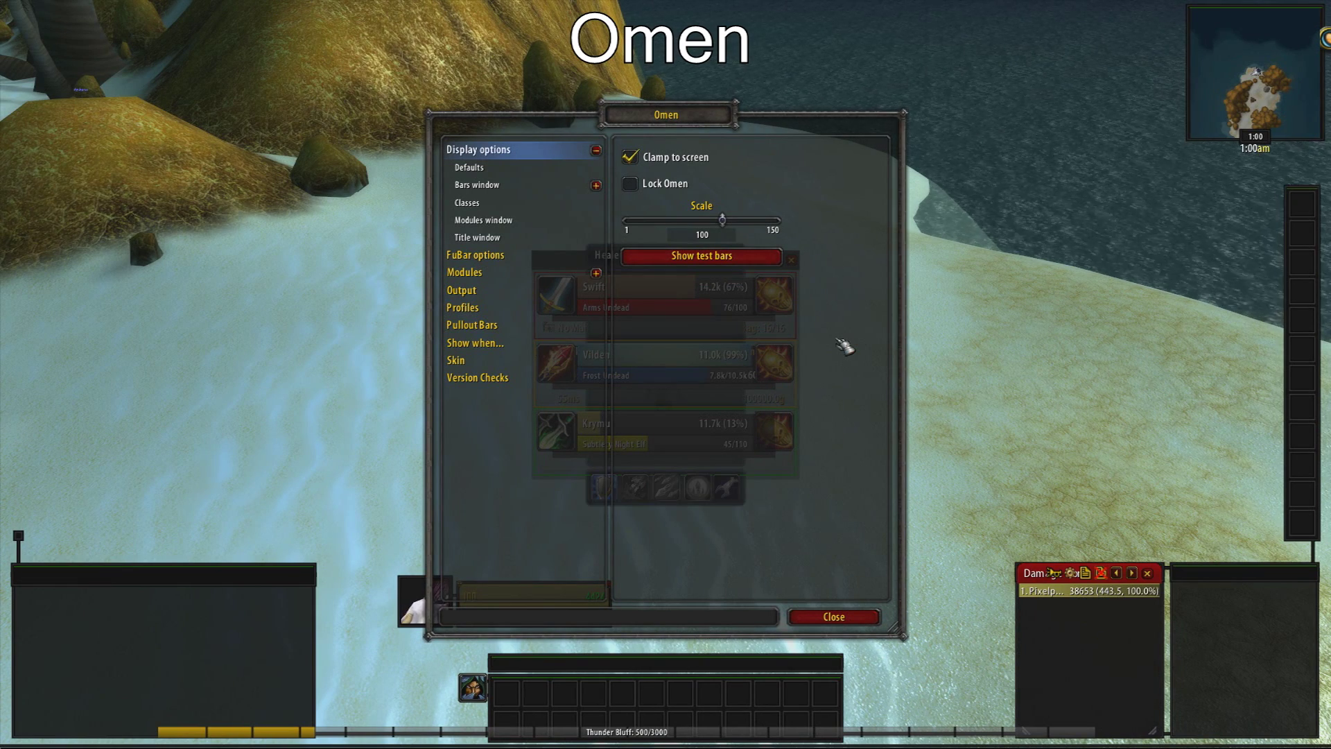
{"action": "left_click_drag", "start_coordinate": [719, 130], "coordinate": [401, 131]}
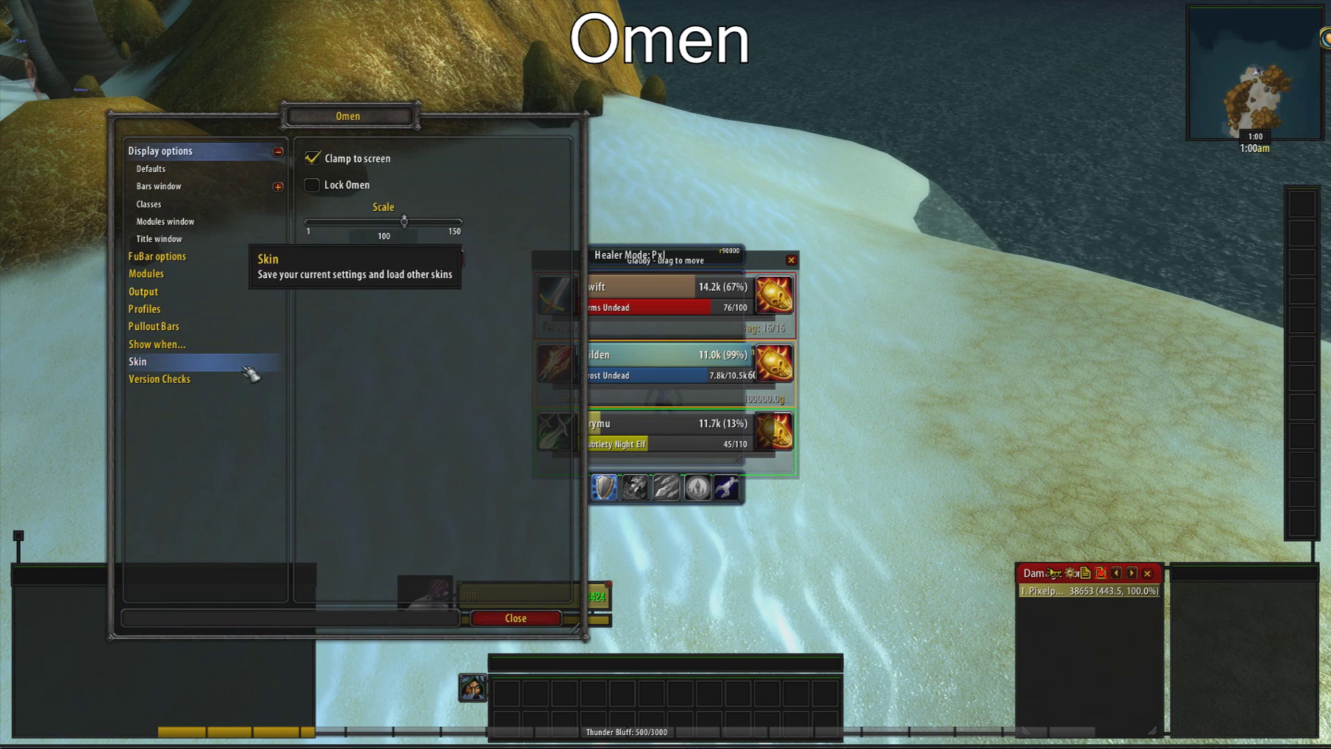
{"action": "left_click", "coordinate": [221, 307]}
{"action": "left_click", "coordinate": [454, 336]}
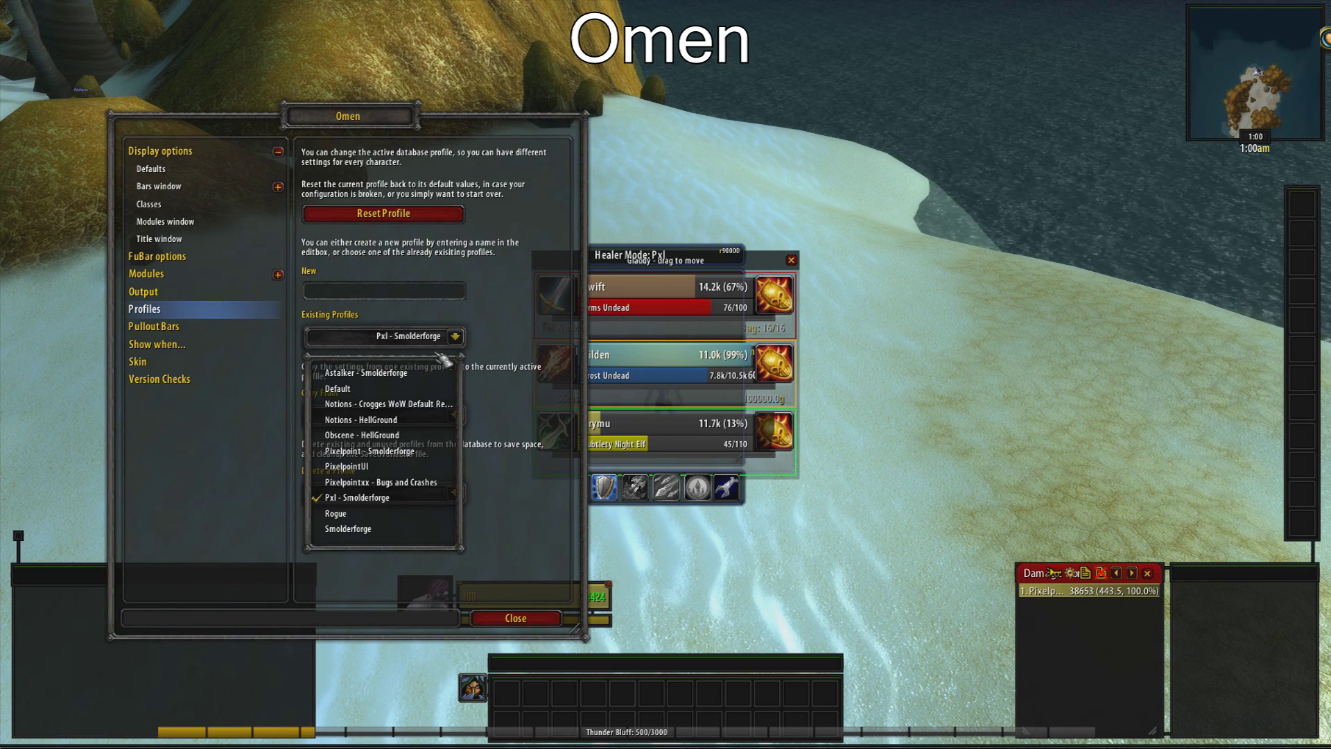
{"action": "left_click", "coordinate": [390, 469]}
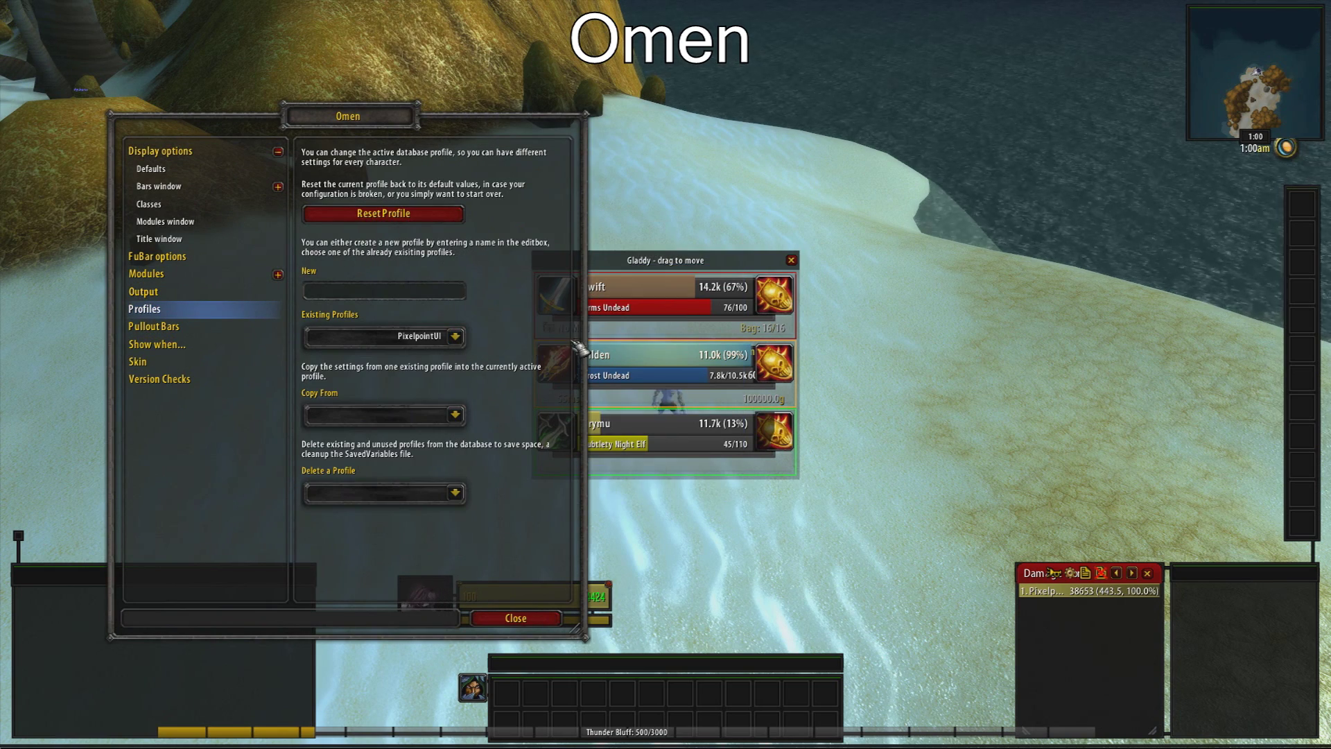
Unlock Omen, show test bars, turn off Clamp to screen, and close its options.
{"action": "left_click", "coordinate": [160, 151]}
{"action": "left_click", "coordinate": [396, 260]}
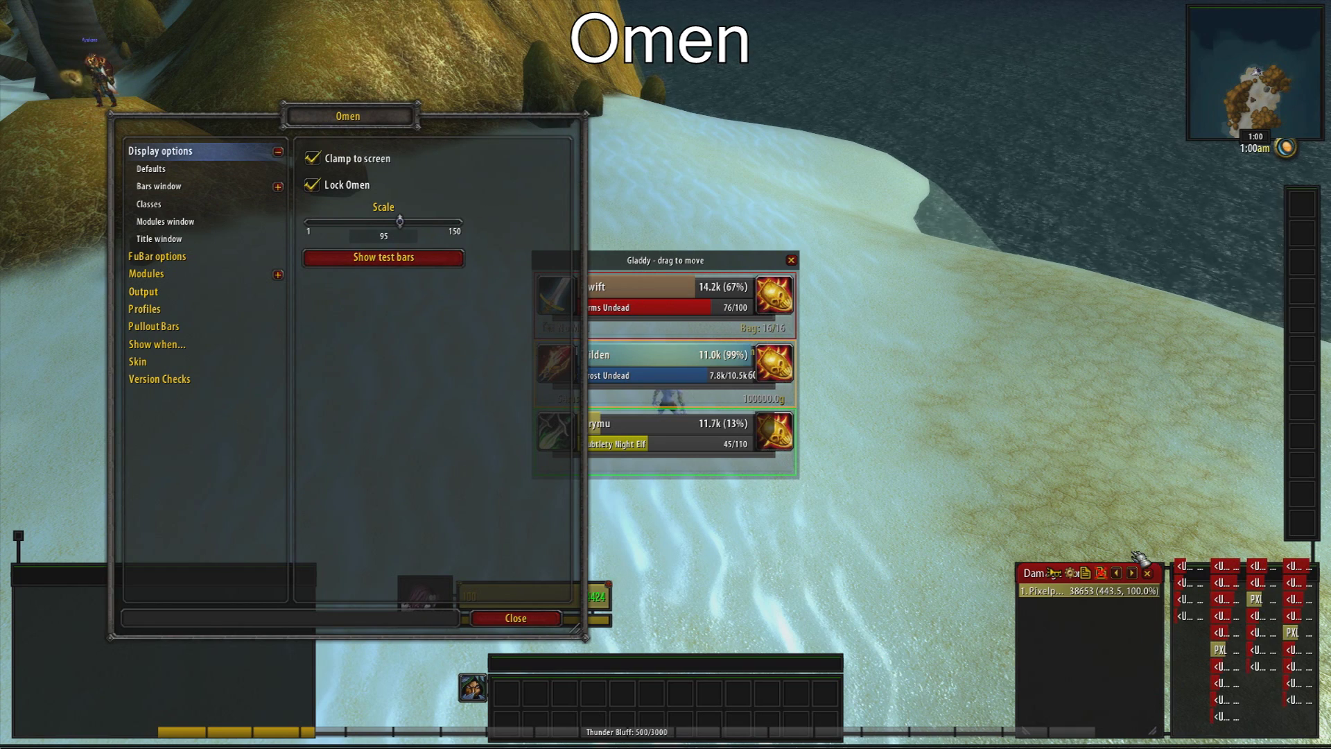
{"action": "key", "text": "Return"}
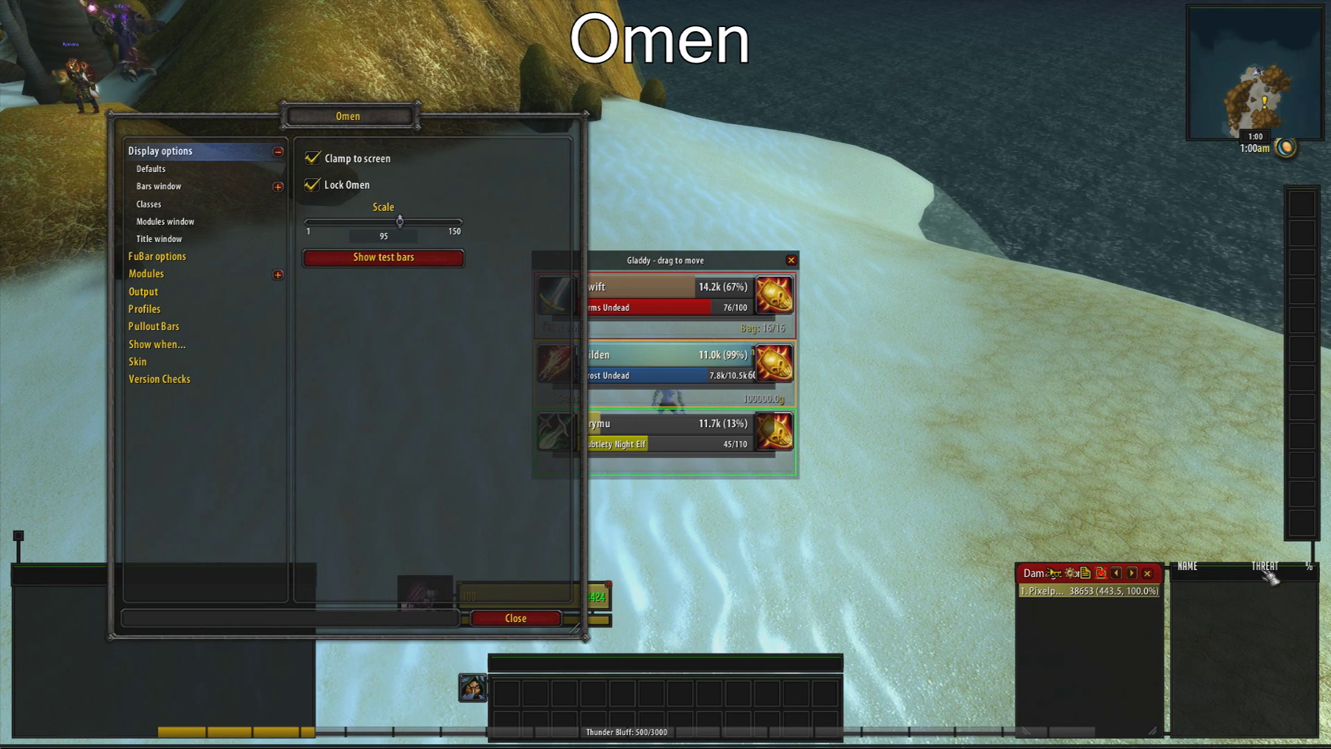
{"action": "left_click", "coordinate": [311, 184]}
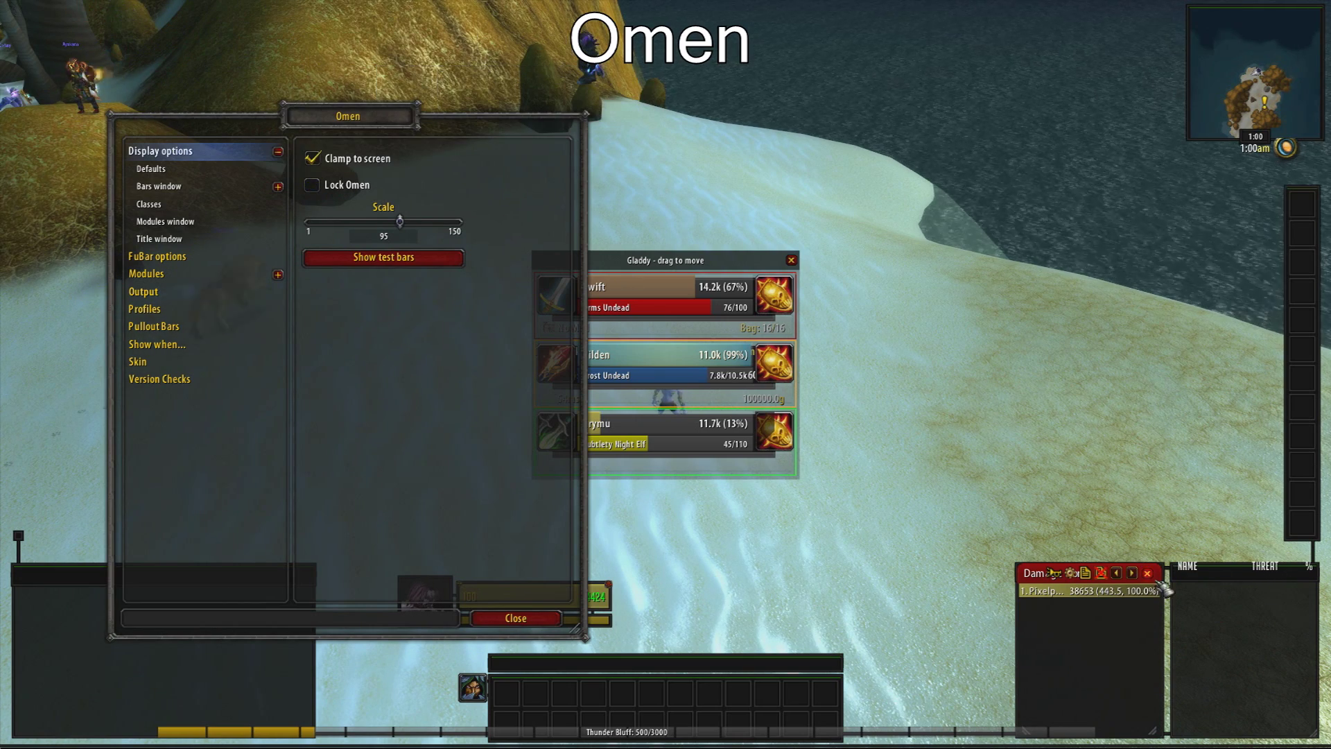
{"action": "left_click", "coordinate": [454, 258]}
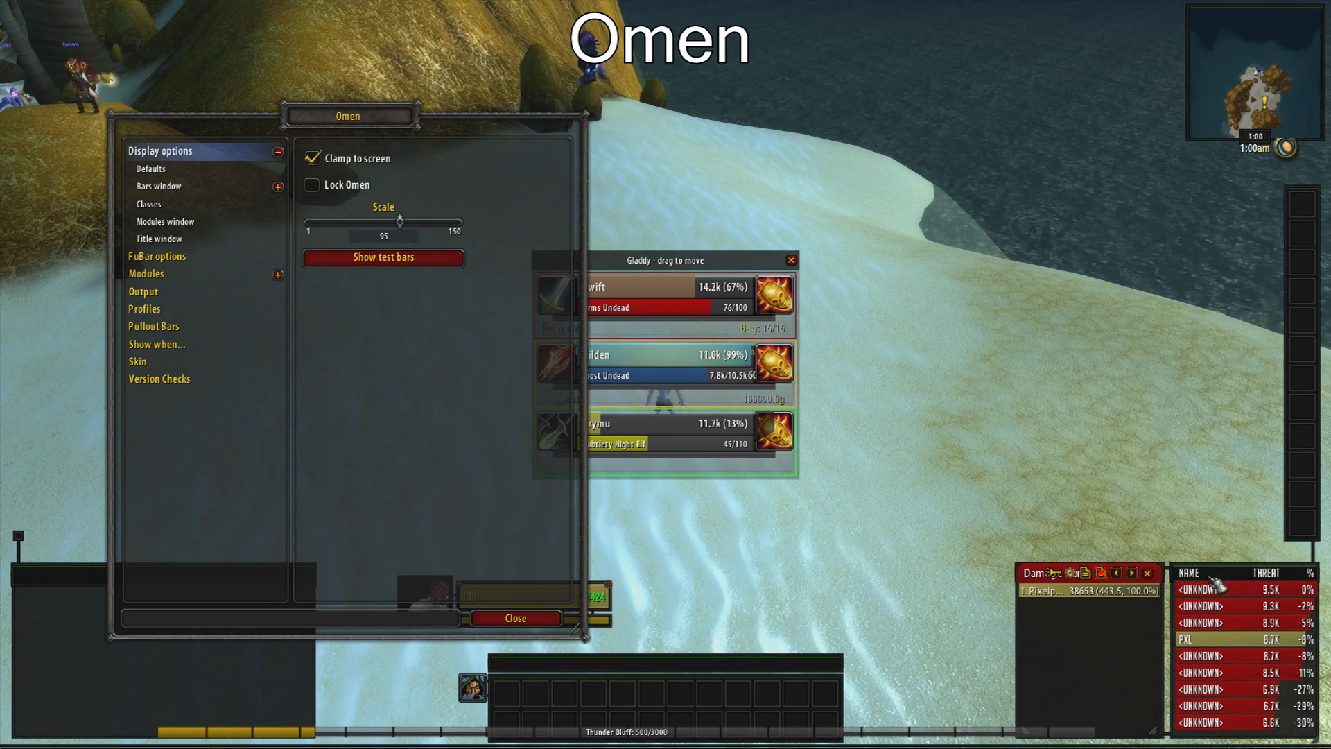
{"action": "left_click", "coordinate": [312, 158]}
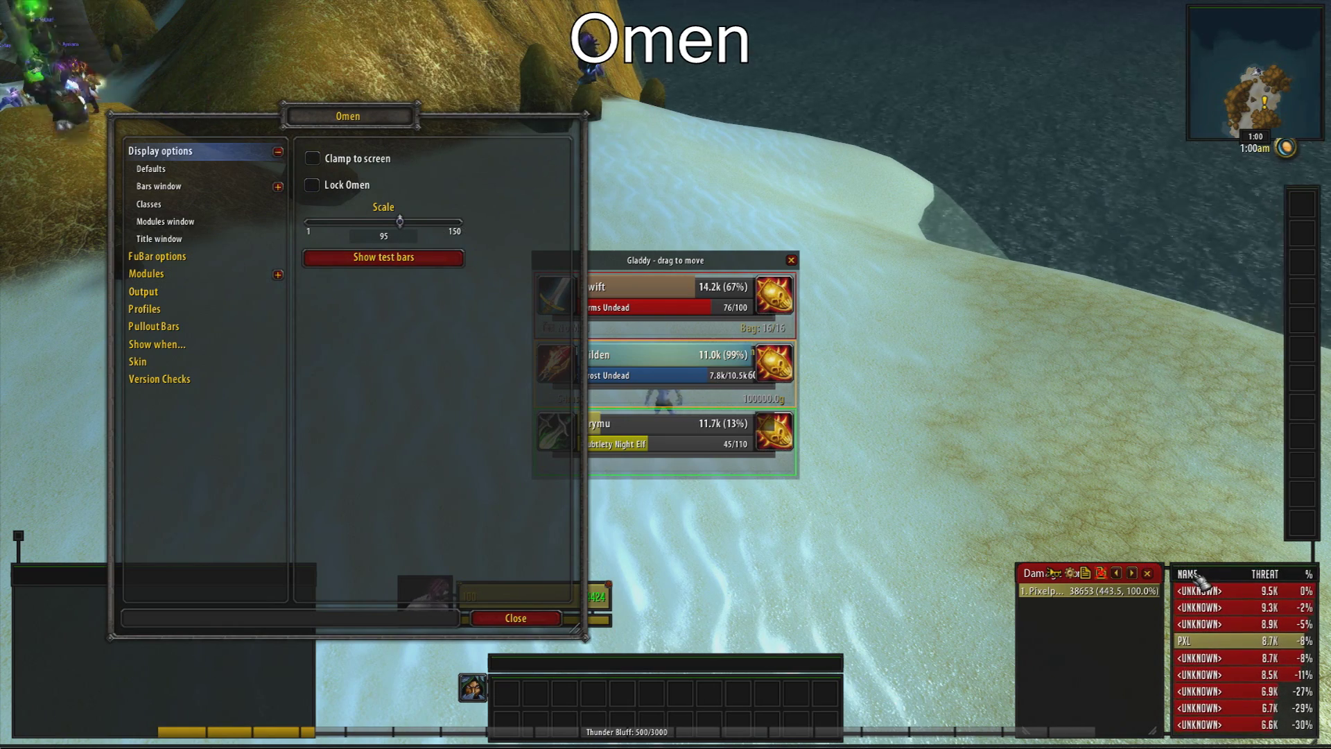
{"action": "left_click", "coordinate": [547, 617]}
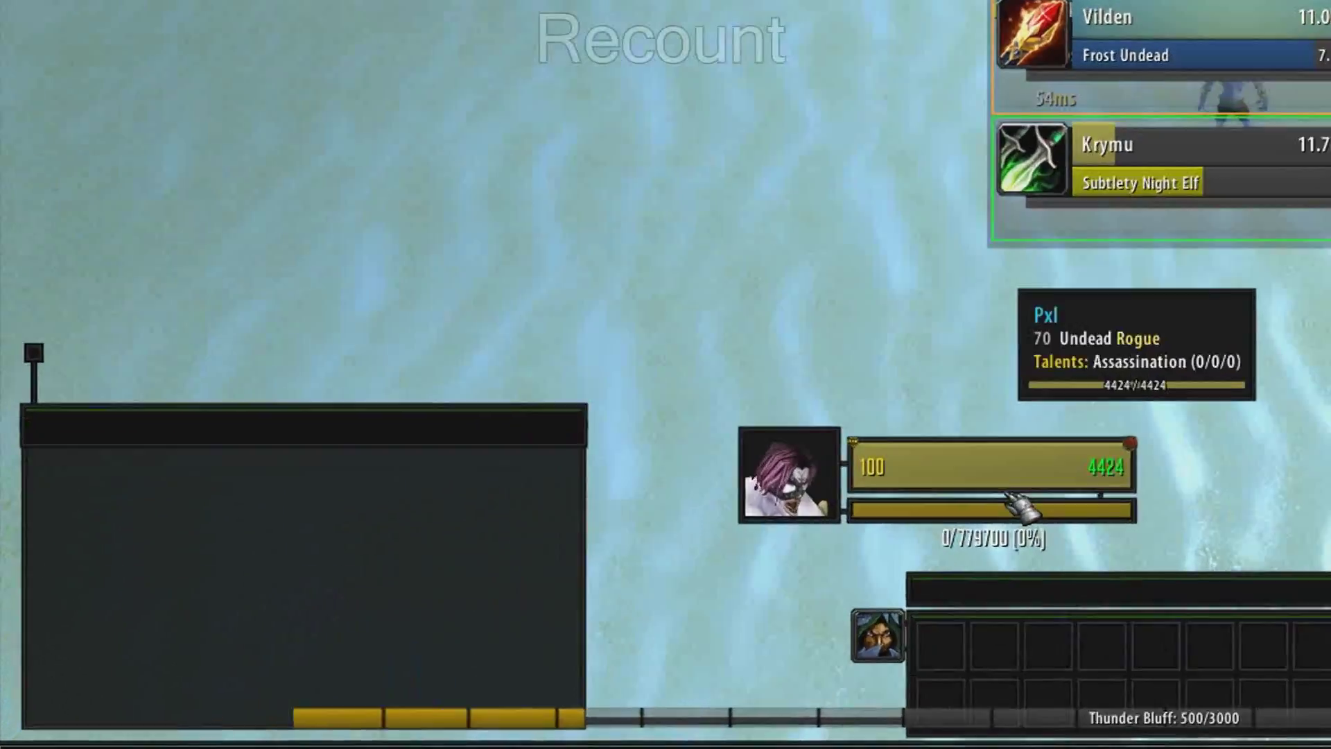
{"action": "key", "text": "Return"}
{"action": "type", "text": "/recount gui"}
{"action": "key", "text": "Return"}
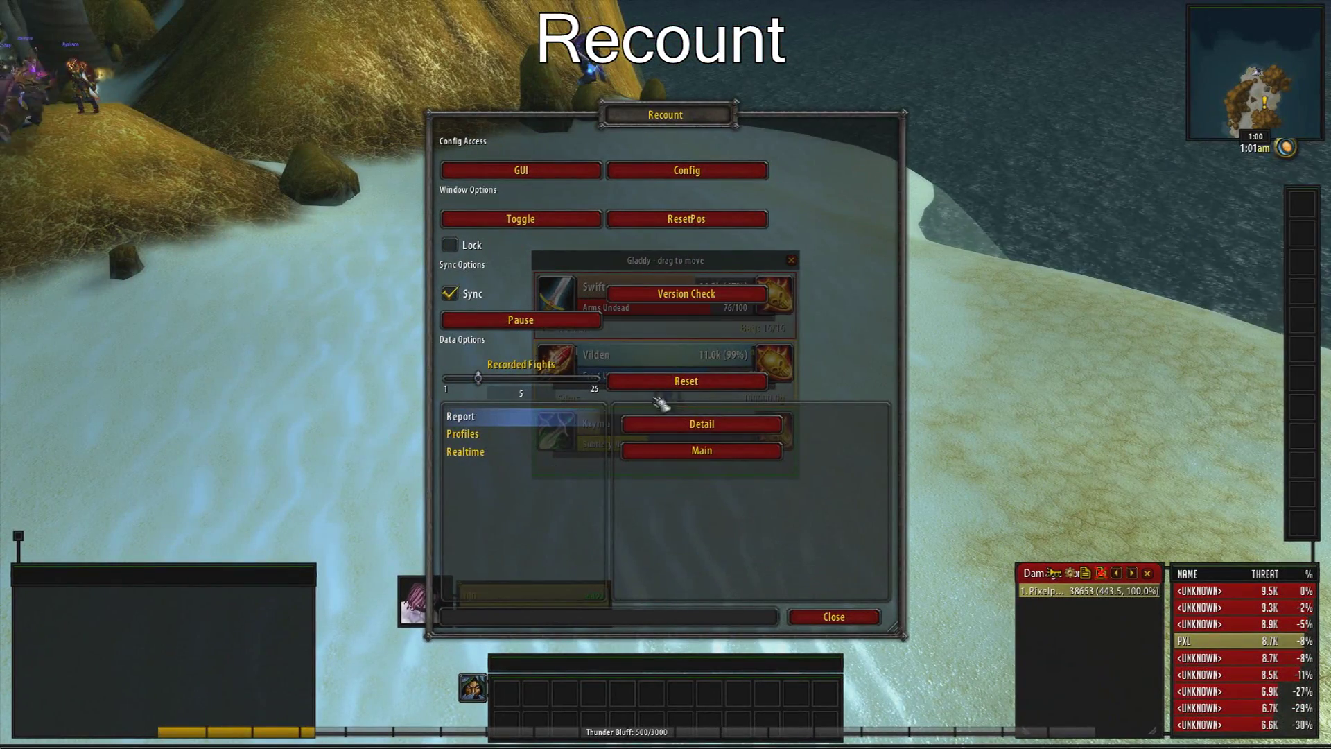
{"action": "left_click", "coordinate": [551, 434]}
{"action": "scroll", "coordinate": [797, 481], "scroll_direction": "down", "scroll_amount": 5}
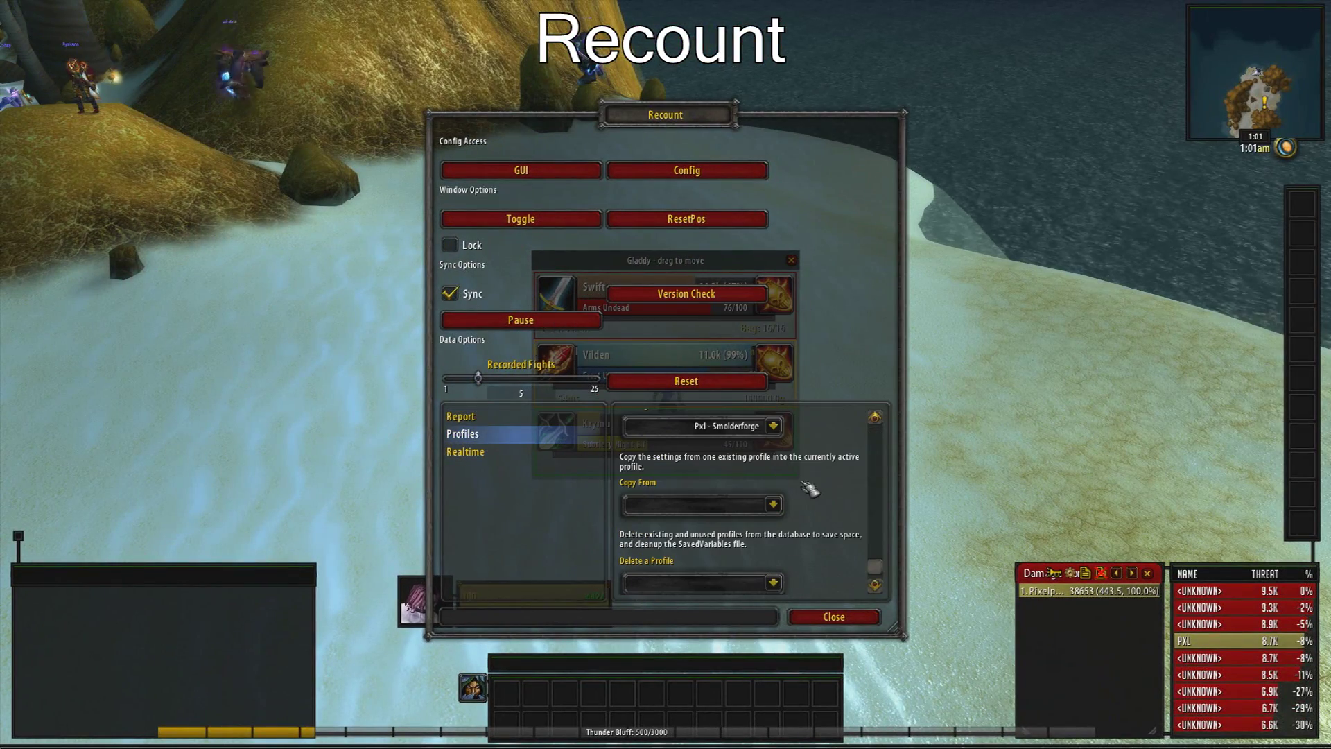
{"action": "left_click", "coordinate": [773, 427]}
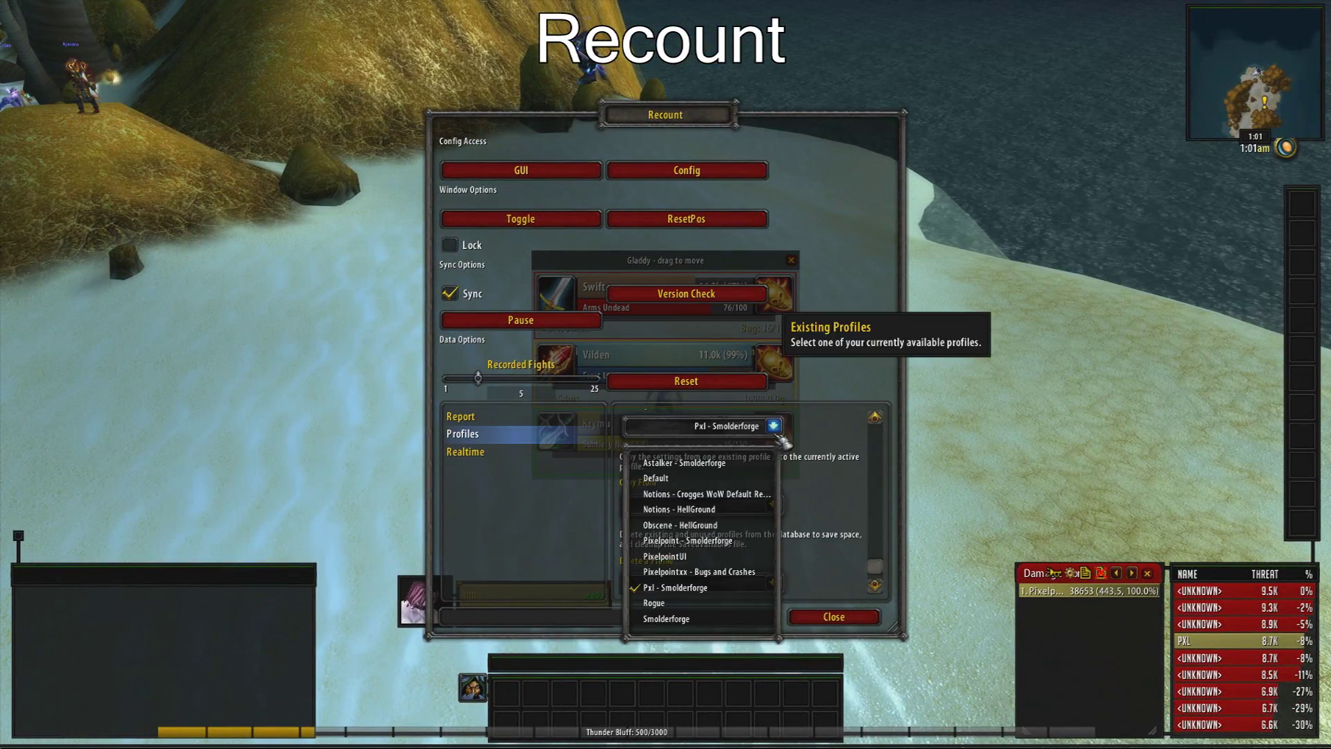
{"action": "left_click", "coordinate": [695, 556]}
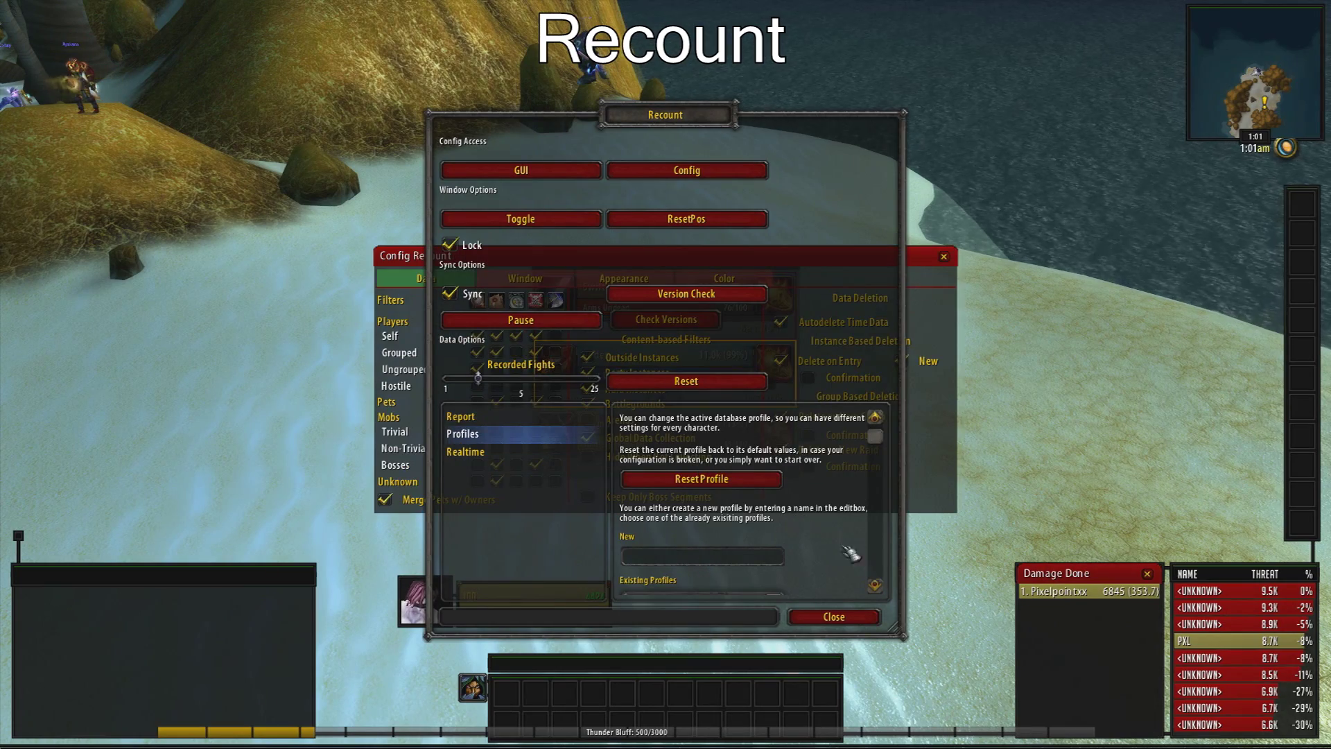
{"action": "left_click", "coordinate": [833, 616]}
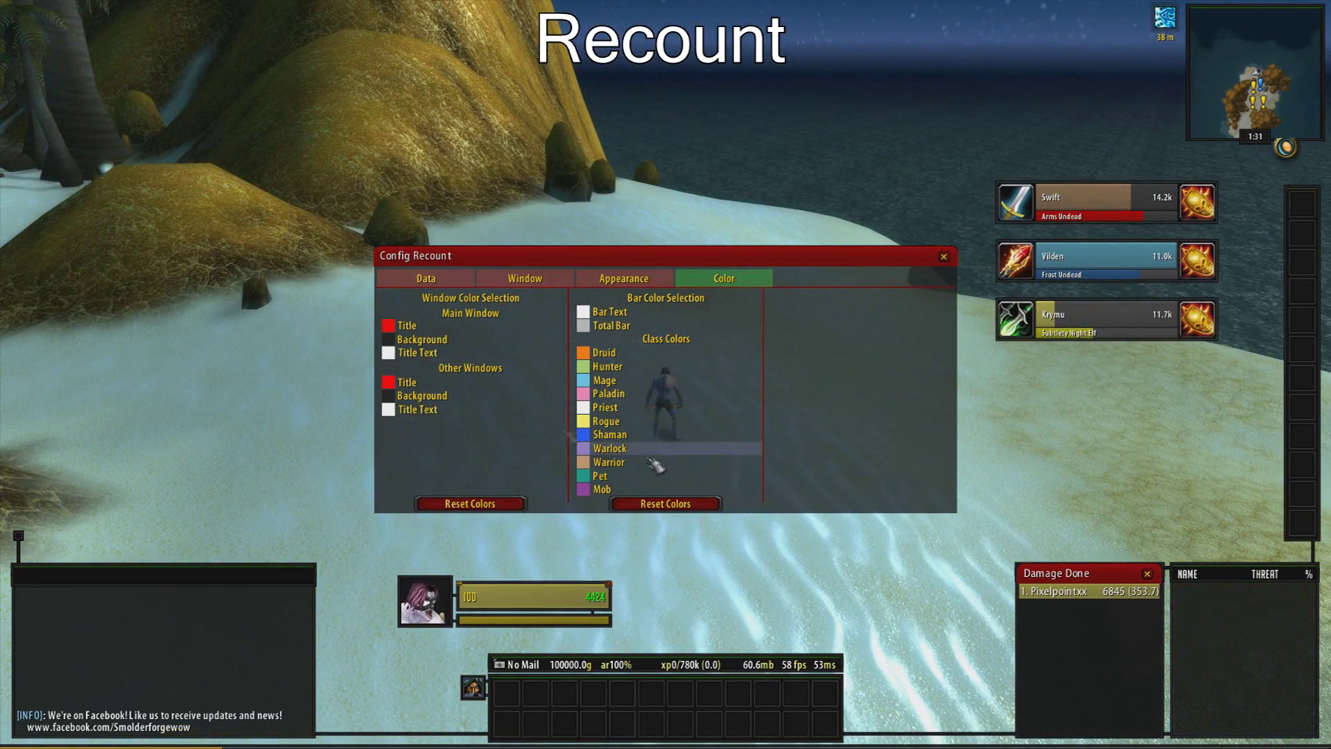
Confirm Recount's title and background colours and set the bar font to BIGNOODLETITLING.
{"action": "left_click", "coordinate": [388, 326]}
{"action": "left_click", "coordinate": [212, 455]}
{"action": "left_click", "coordinate": [388, 341]}
{"action": "left_click", "coordinate": [201, 458]}
{"action": "left_click", "coordinate": [645, 280]}
{"action": "left_click", "coordinate": [664, 367]}
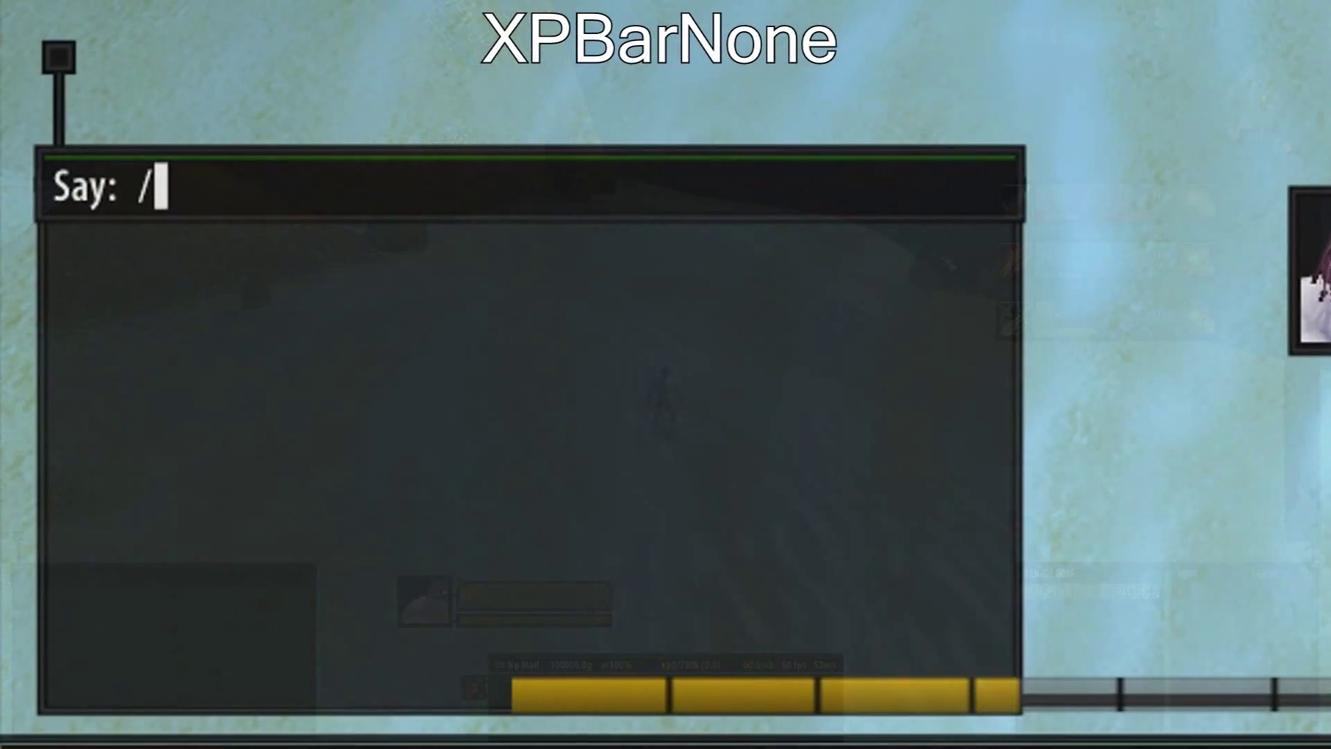
{"action": "type", "text": "xpbarnone"}
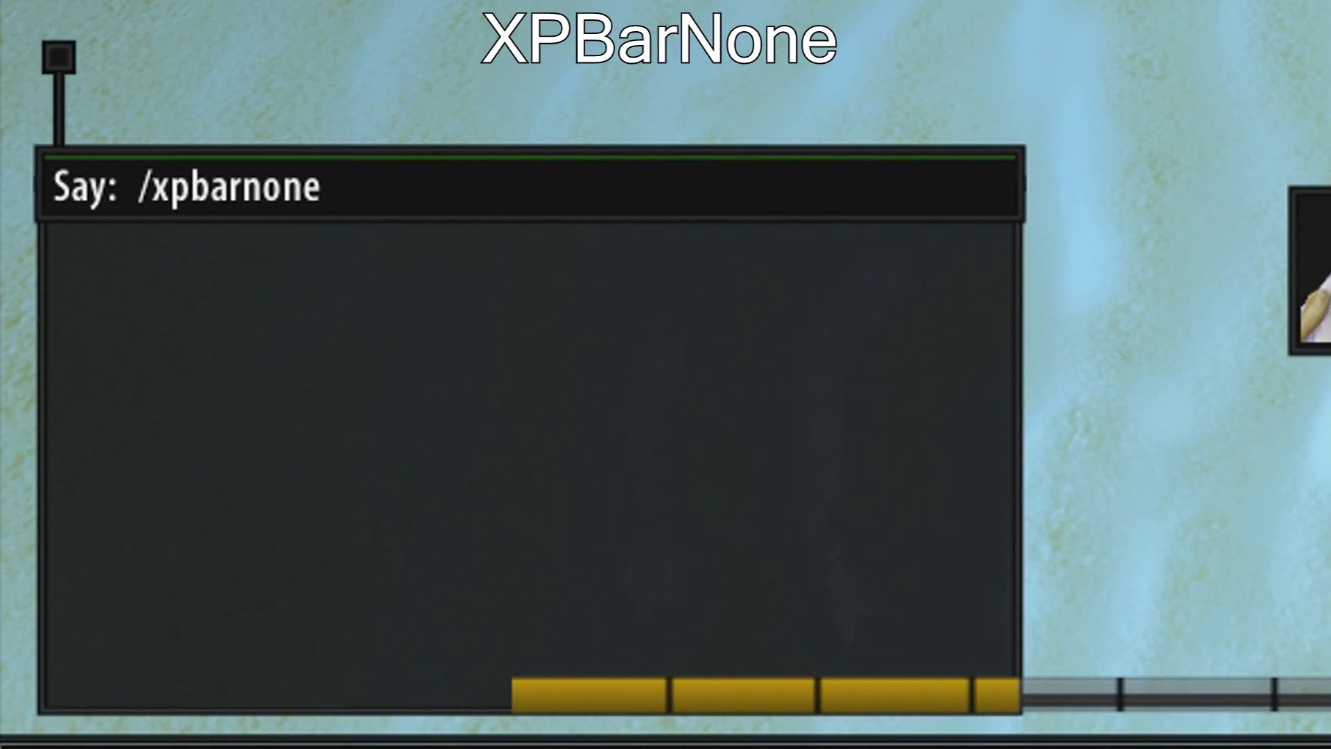
{"action": "type", "text": " config"}
Run /xpbarnone config, choose PixelpointUI under Profile, then go to the General page.
{"action": "key", "text": "Return"}
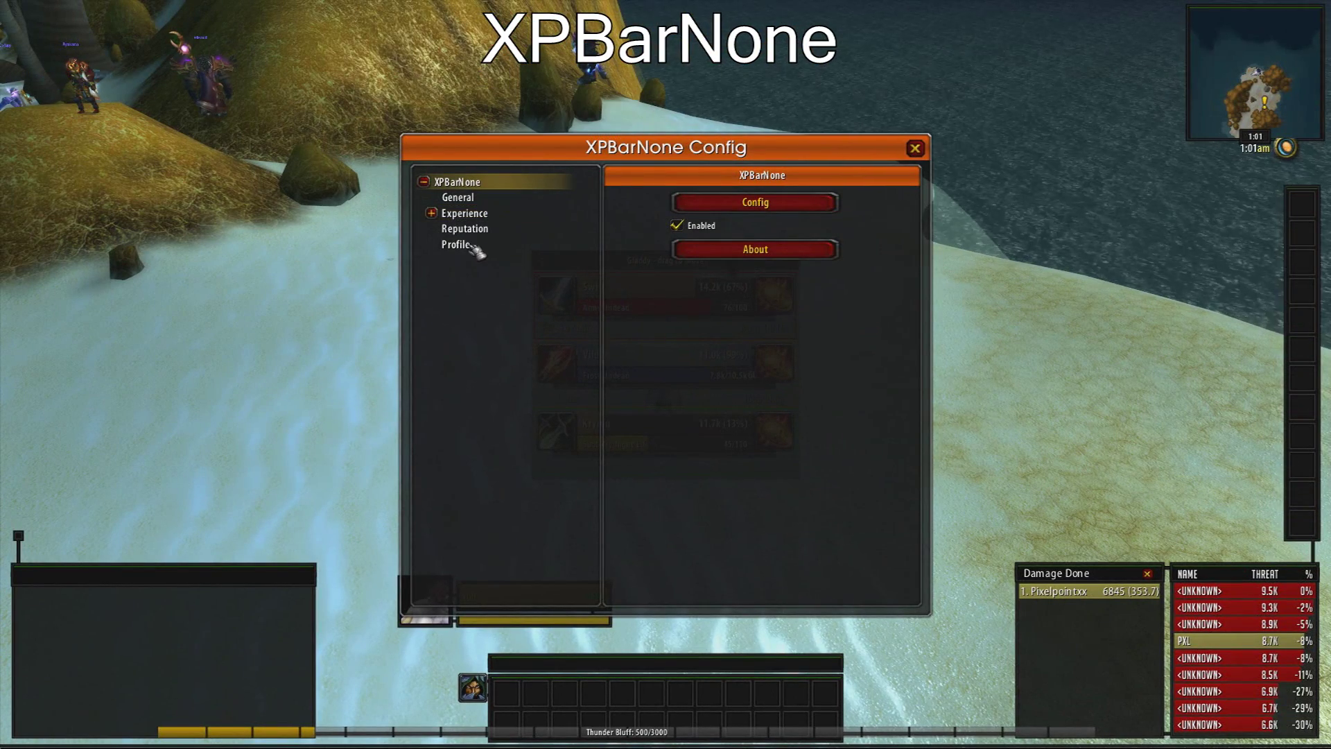
{"action": "left_click", "coordinate": [471, 245]}
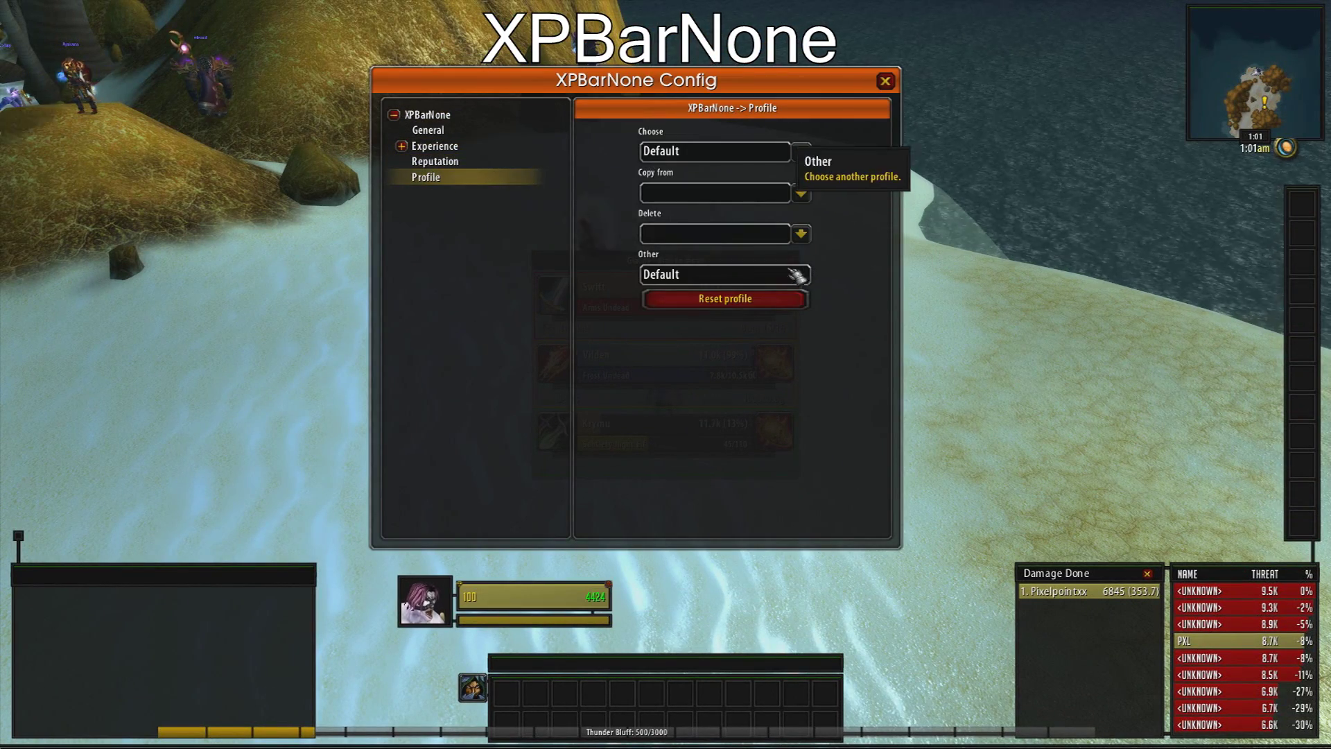
{"action": "left_click", "coordinate": [801, 151]}
{"action": "left_click", "coordinate": [716, 197]}
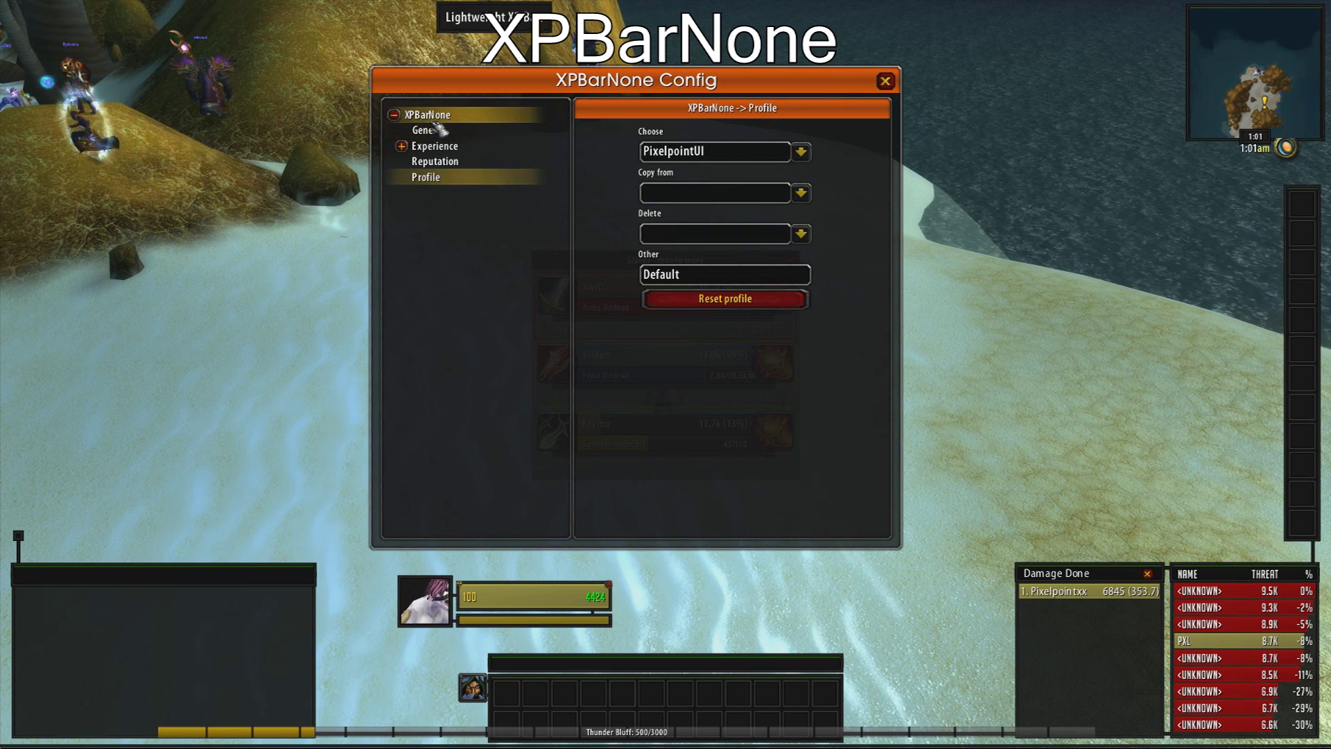
{"action": "left_click", "coordinate": [426, 115]}
{"action": "left_click", "coordinate": [429, 130]}
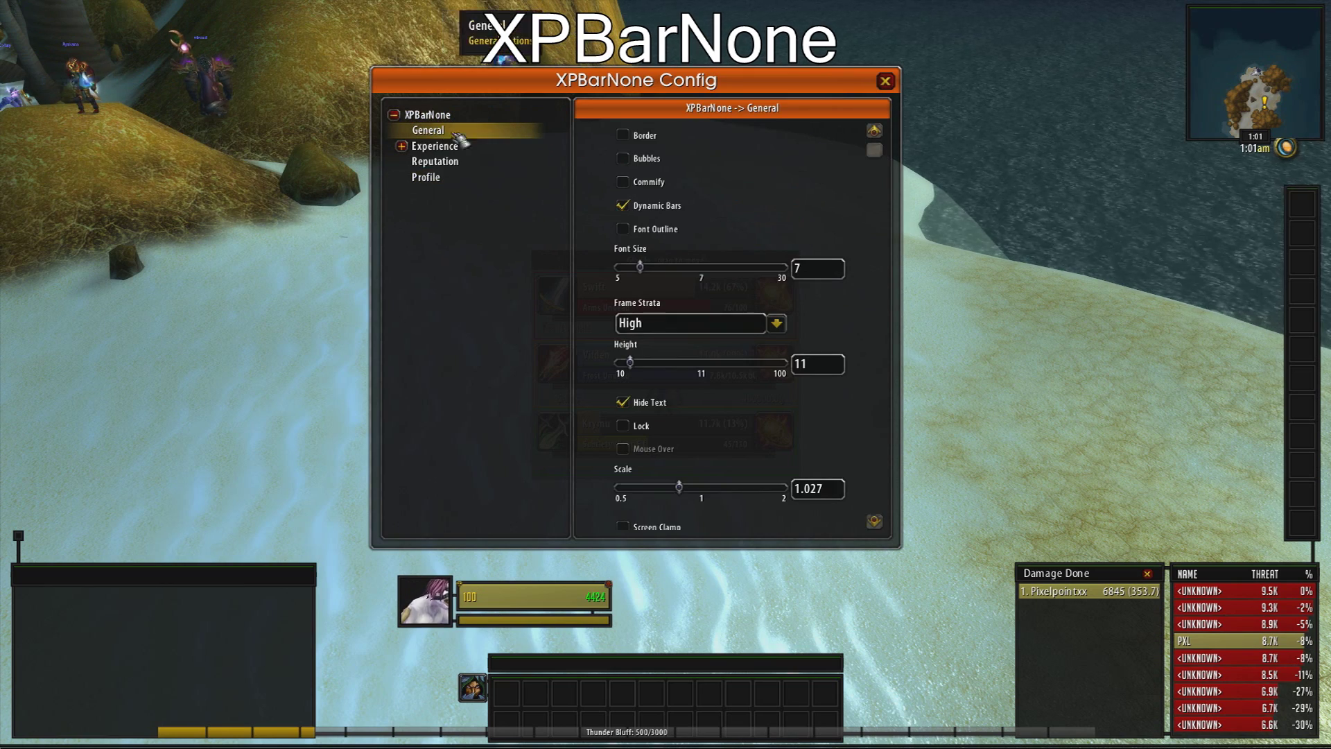
Turn off XPBarNone's border and font outline, keep height 11, and uncheck Screen Clamp.
{"action": "left_click", "coordinate": [640, 134]}
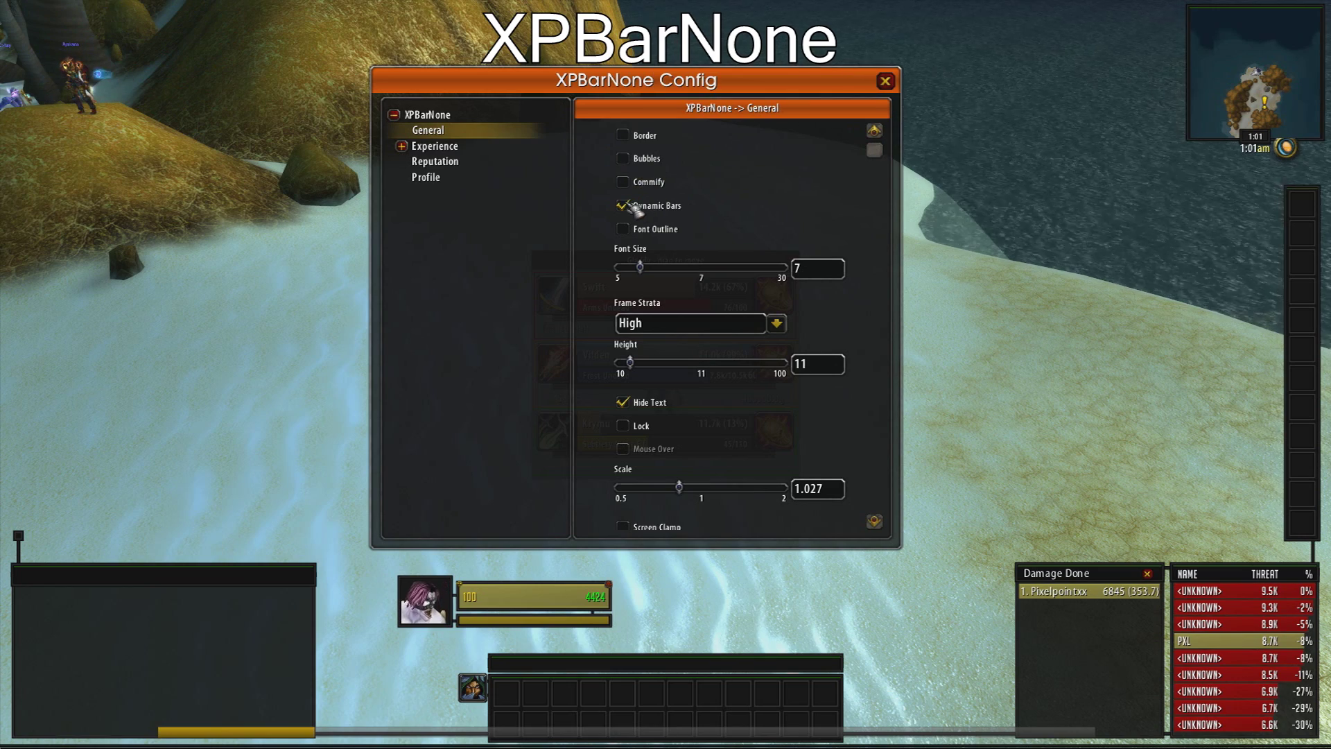
{"action": "left_click_drag", "start_coordinate": [662, 211], "coordinate": [497, 359]}
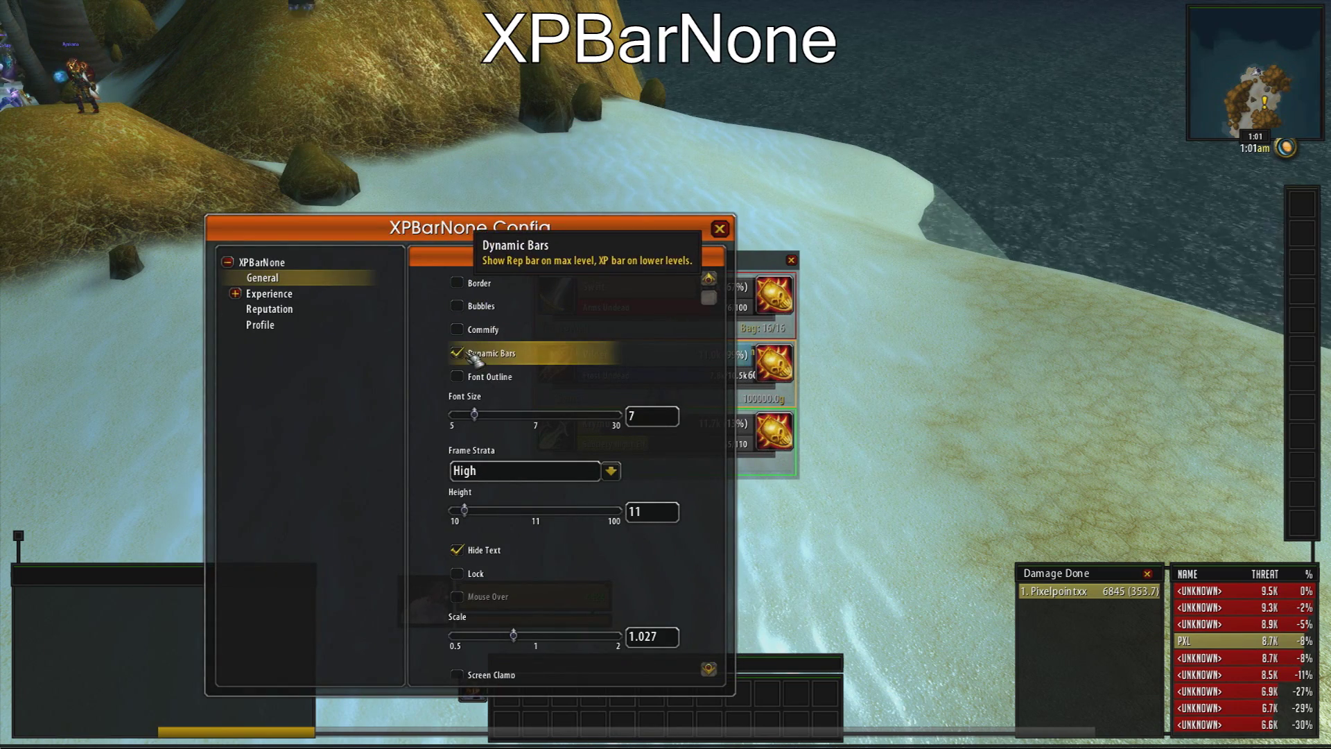
{"action": "left_click", "coordinate": [495, 380]}
{"action": "left_click", "coordinate": [494, 379]}
{"action": "left_click_drag", "start_coordinate": [486, 228], "coordinate": [445, 146]}
{"action": "left_click", "coordinate": [616, 336]}
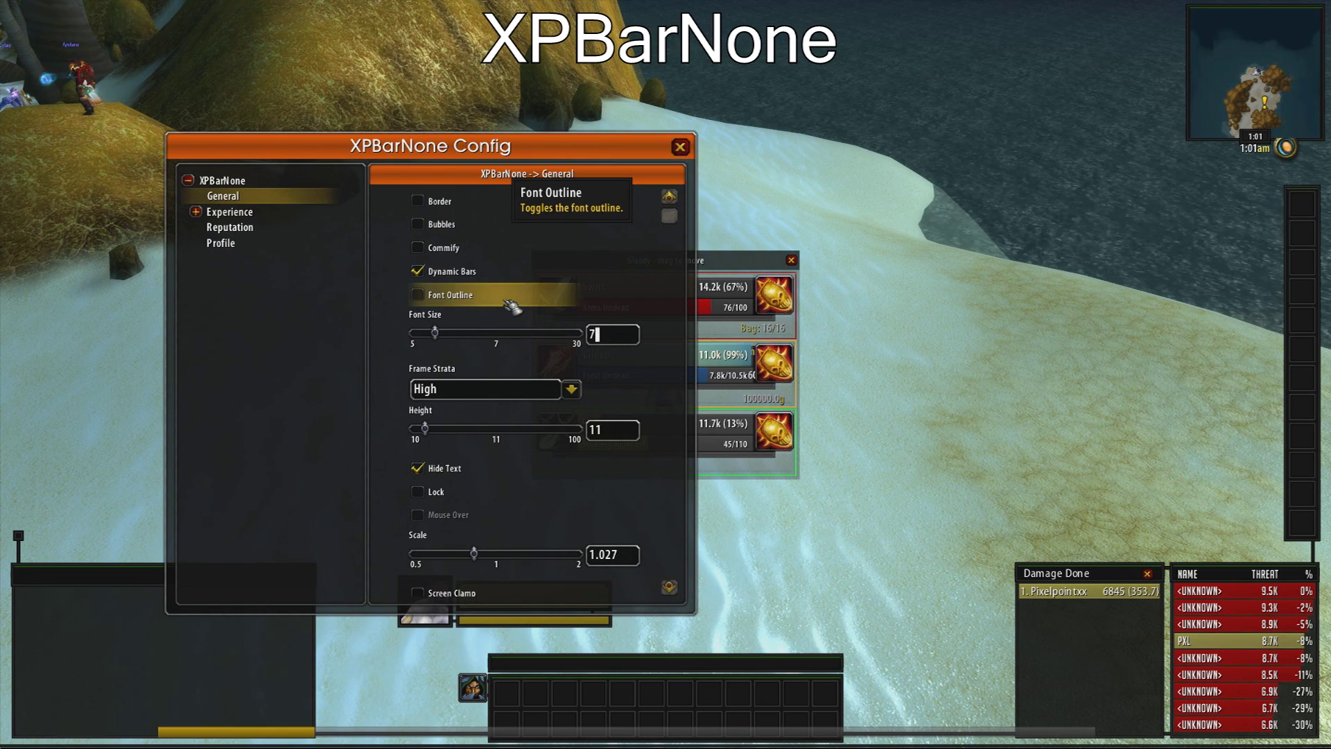
{"action": "key", "text": "Return"}
{"action": "scroll", "coordinate": [565, 439], "scroll_direction": "down", "scroll_amount": 2}
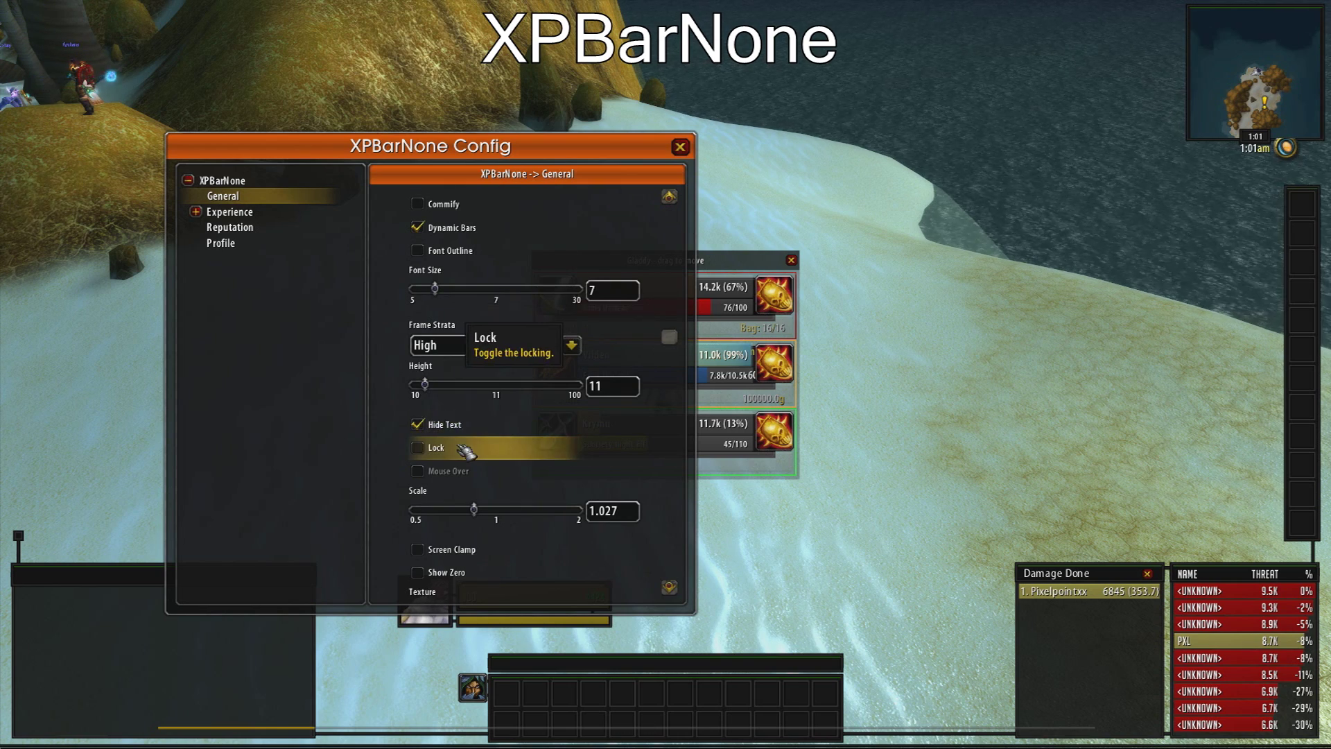
{"action": "scroll", "coordinate": [593, 426], "scroll_direction": "down", "scroll_amount": 4}
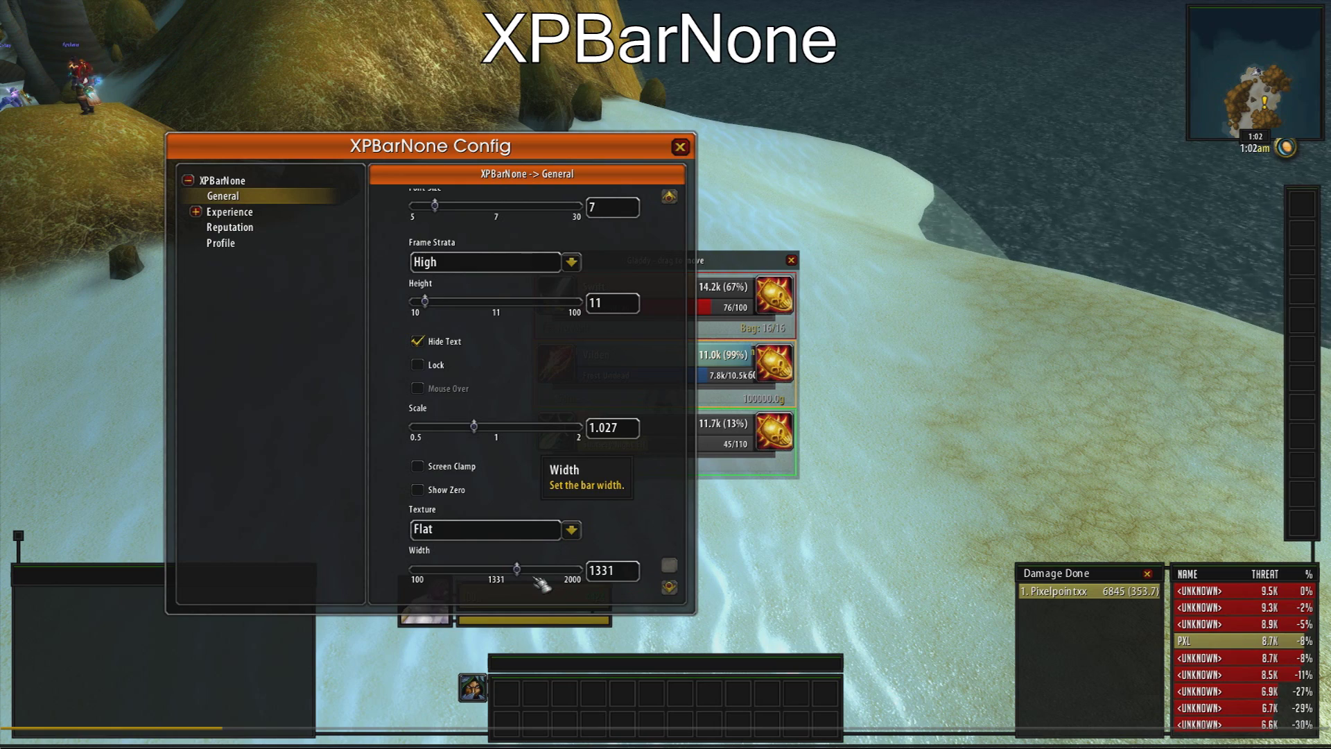
{"action": "left_click", "coordinate": [417, 468]}
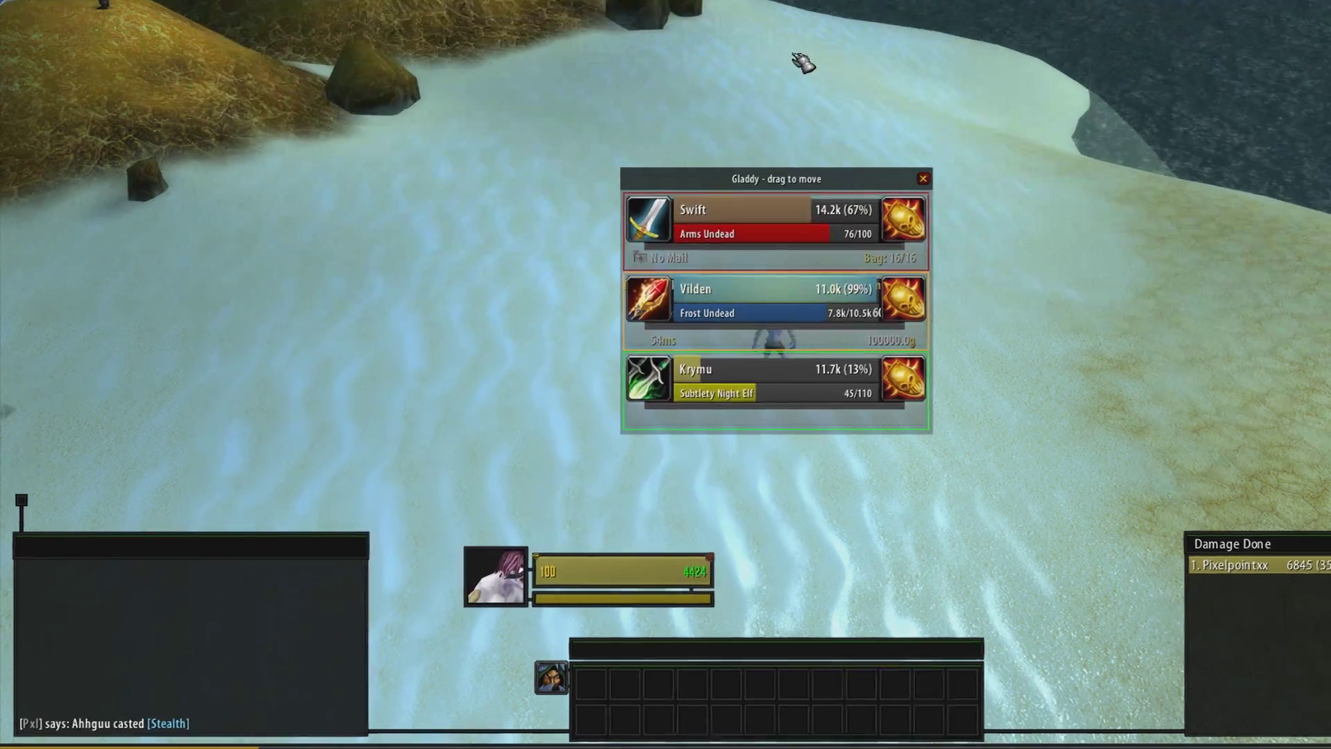
{"action": "key", "text": "Return"}
Use /pitbull to set PitBull's profile to PixelpointUI.
{"action": "type", "text": "/"}
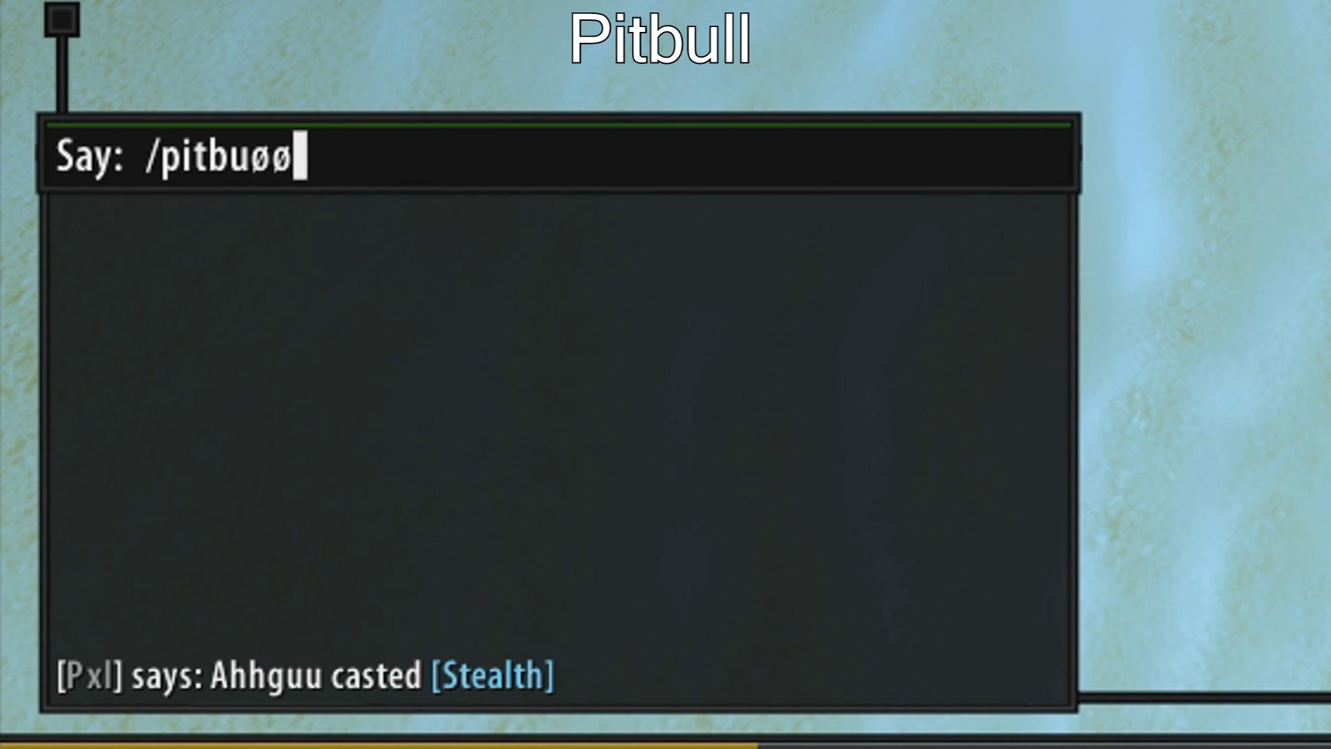
{"action": "type", "text": "pitbull"}
{"action": "key", "text": "Return"}
{"action": "left_click", "coordinate": [527, 546]}
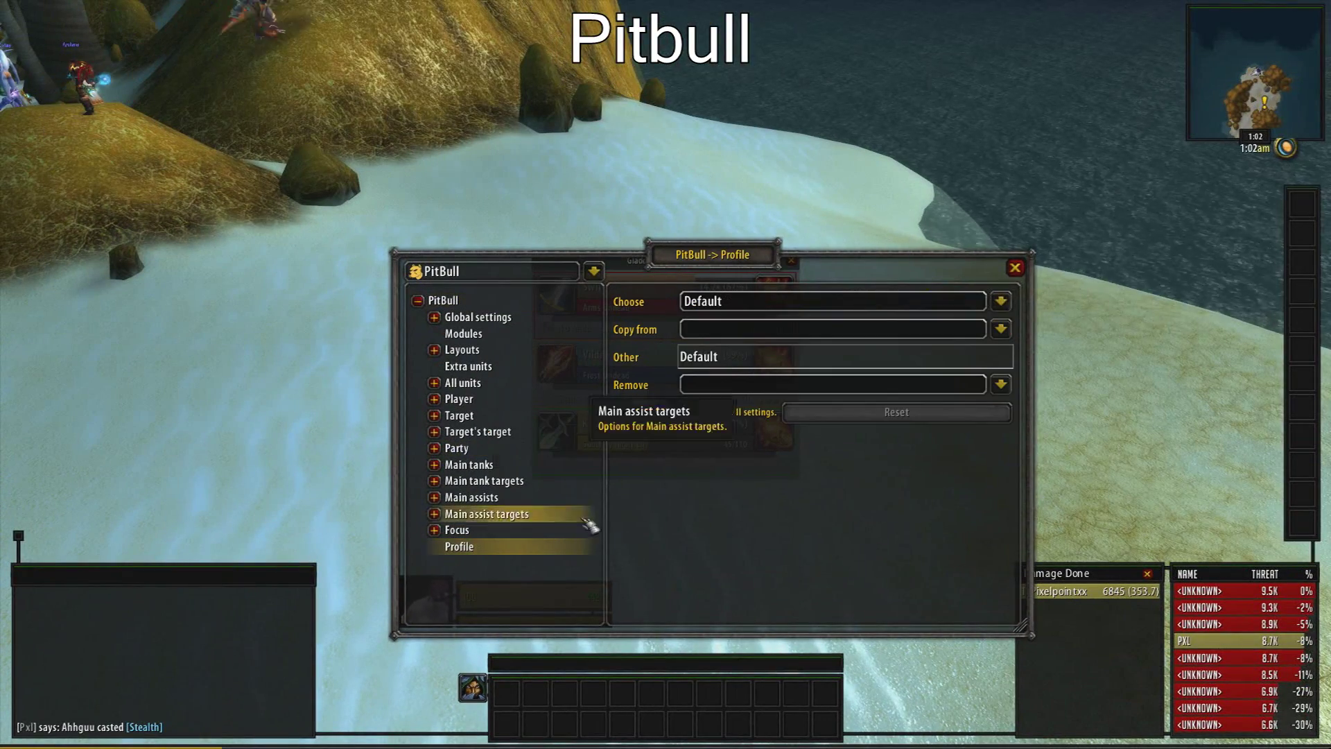
{"action": "left_click", "coordinate": [831, 300]}
{"action": "left_click", "coordinate": [762, 380]}
{"action": "left_click", "coordinate": [1015, 268]}
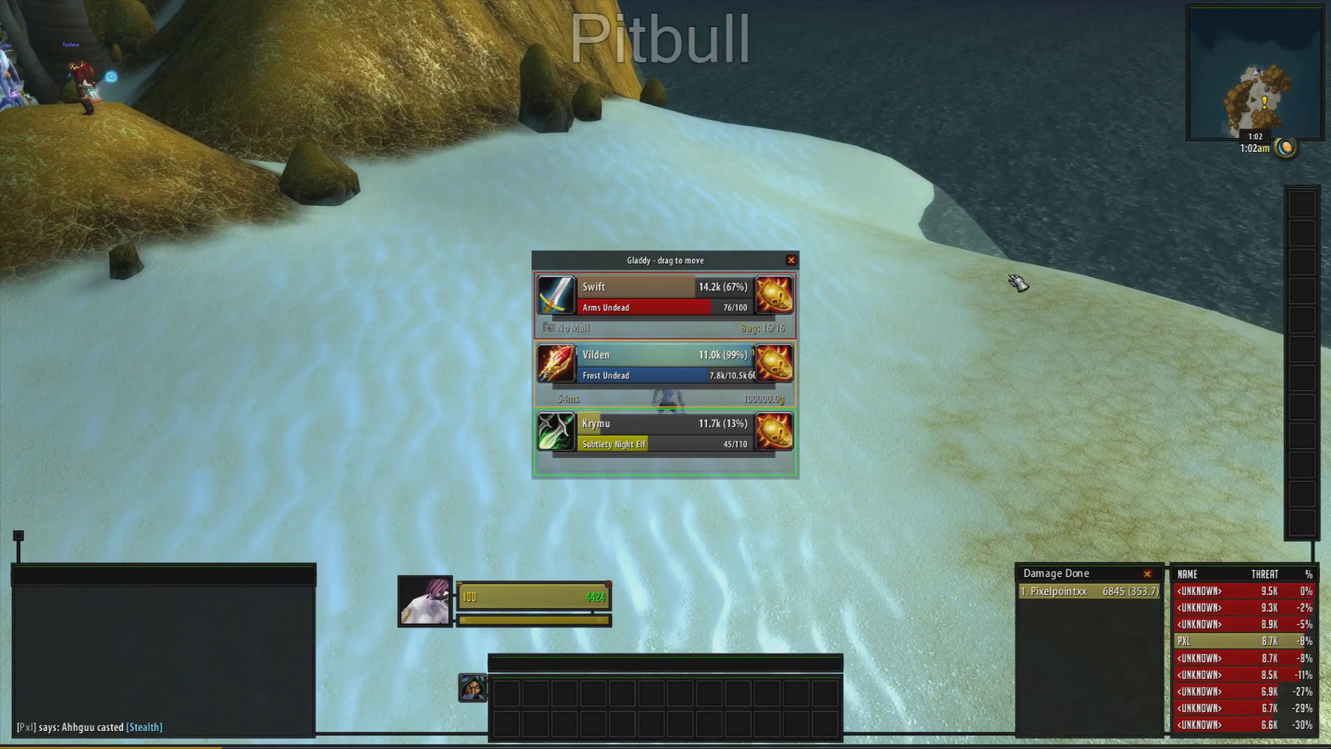
{"action": "key", "text": "Return"}
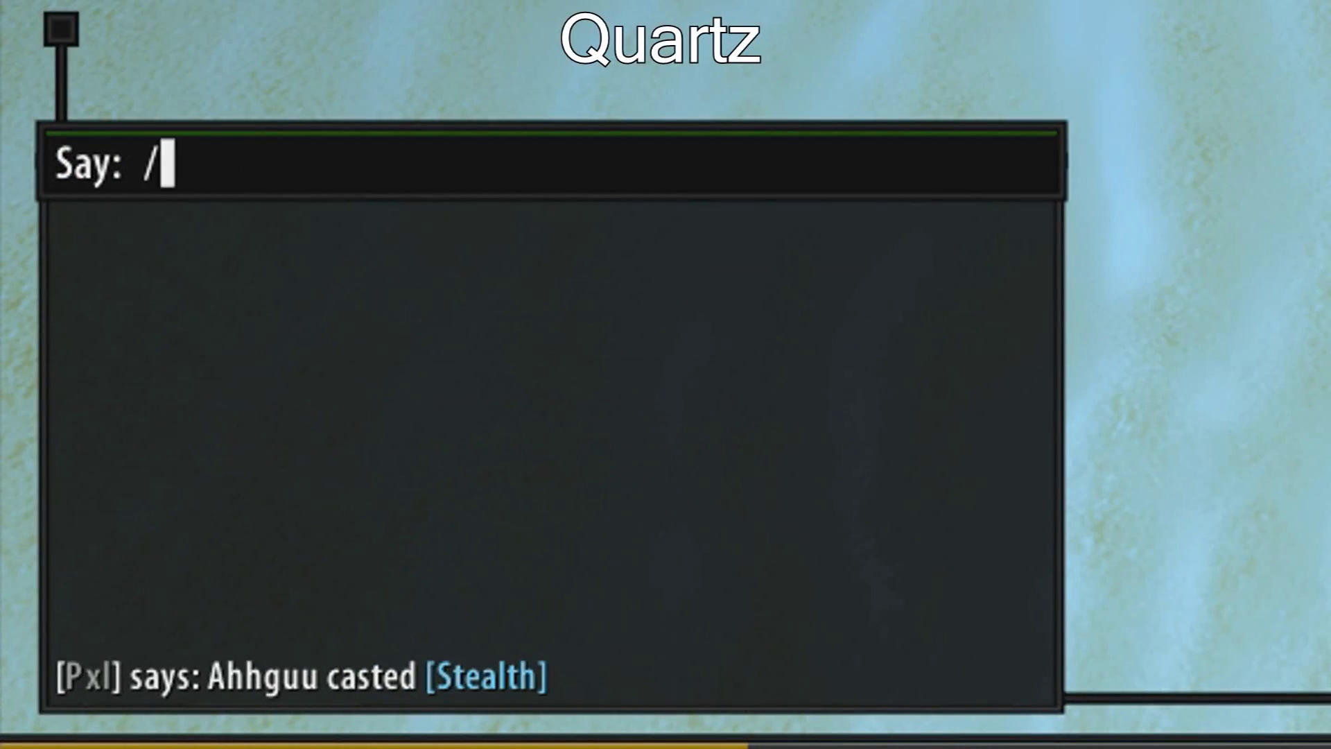
{"action": "type", "text": "/quartz"}
{"action": "key", "text": "Return"}
{"action": "left_click", "coordinate": [221, 429]}
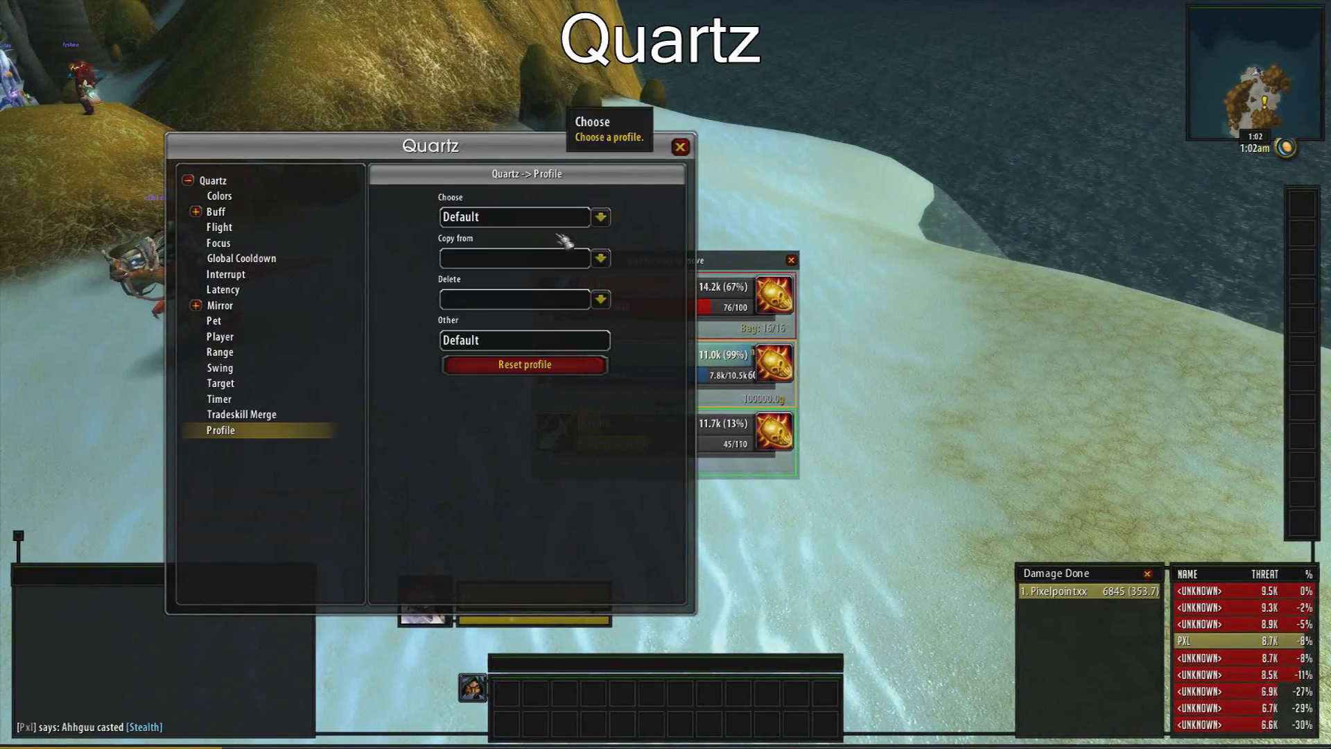
{"action": "left_click", "coordinate": [601, 217]}
{"action": "left_click", "coordinate": [475, 259]}
{"action": "left_click", "coordinate": [680, 148]}
{"action": "key", "text": "Return"}
{"action": "type", "text": "/gladdy ui"}
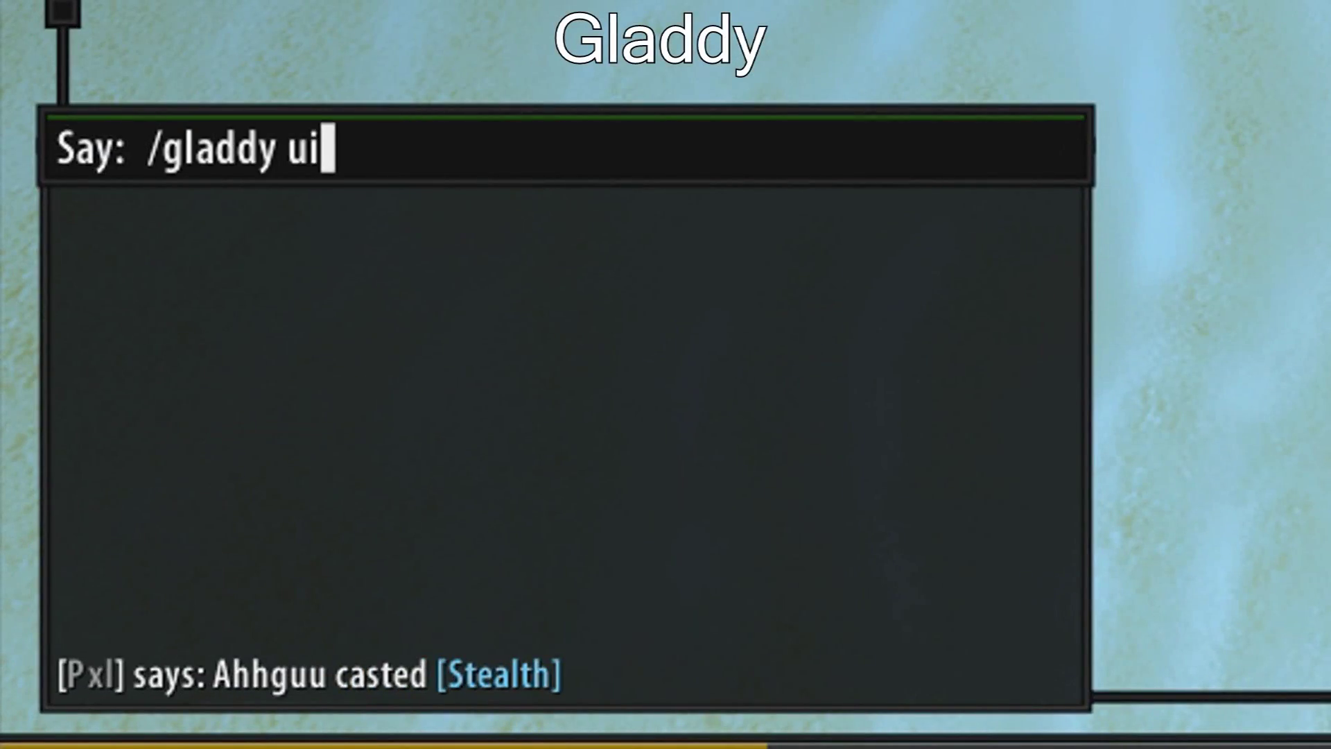
{"action": "key", "text": "Return"}
{"action": "left_click", "coordinate": [687, 436]}
{"action": "left_click", "coordinate": [901, 460]}
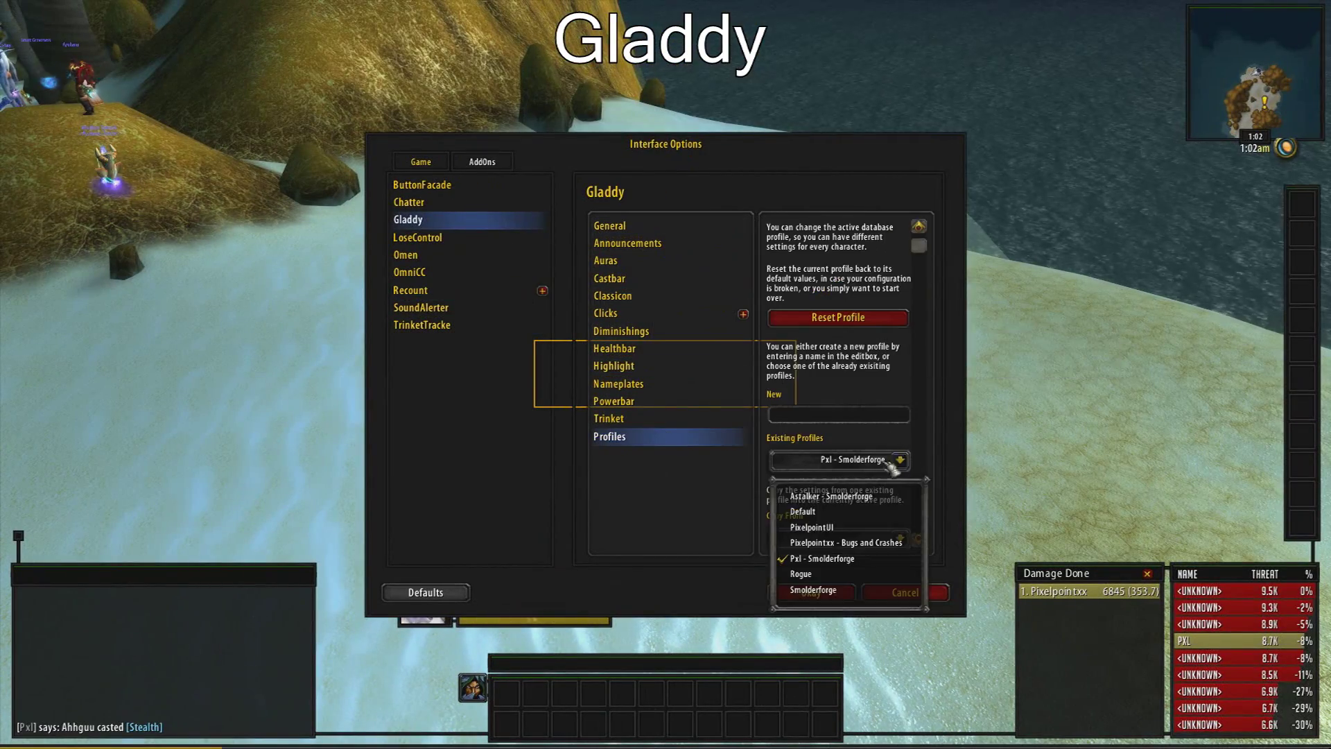
{"action": "left_click", "coordinate": [811, 527]}
{"action": "left_click", "coordinate": [832, 592]}
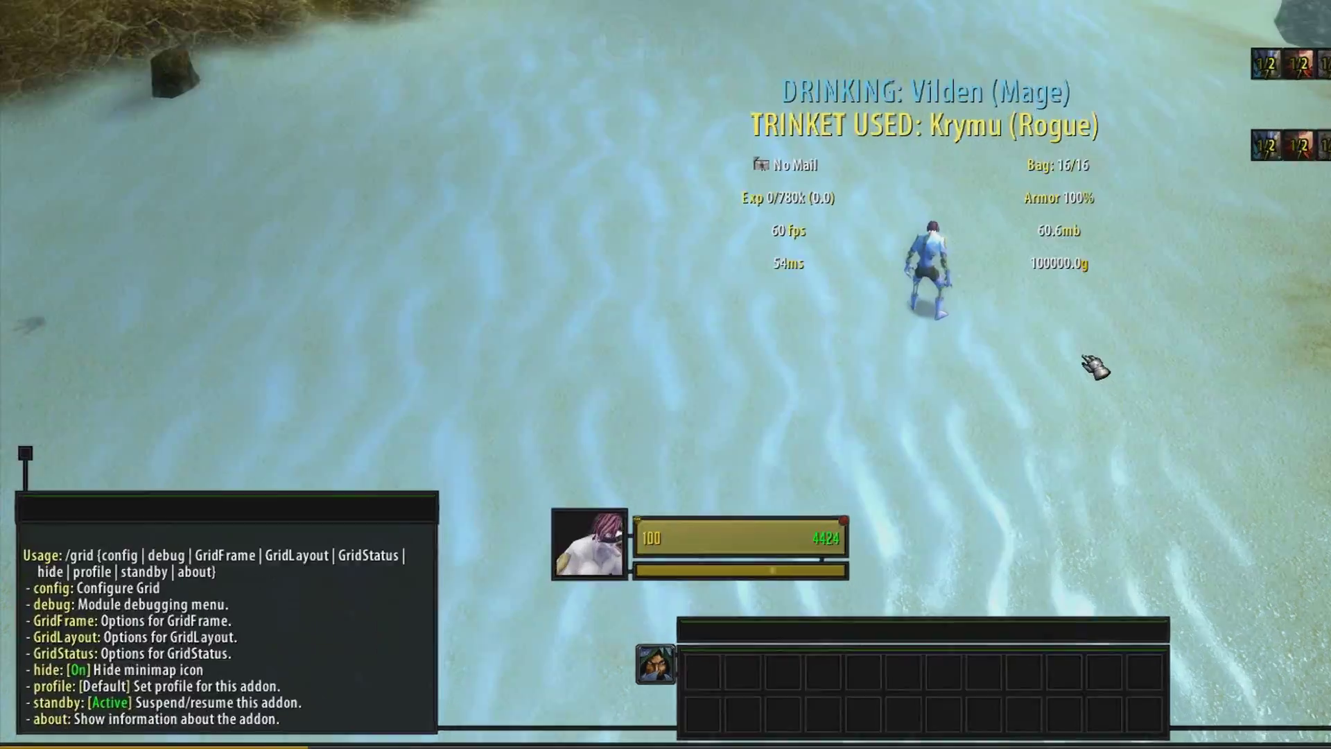
{"action": "type", "text": "/grid config"}
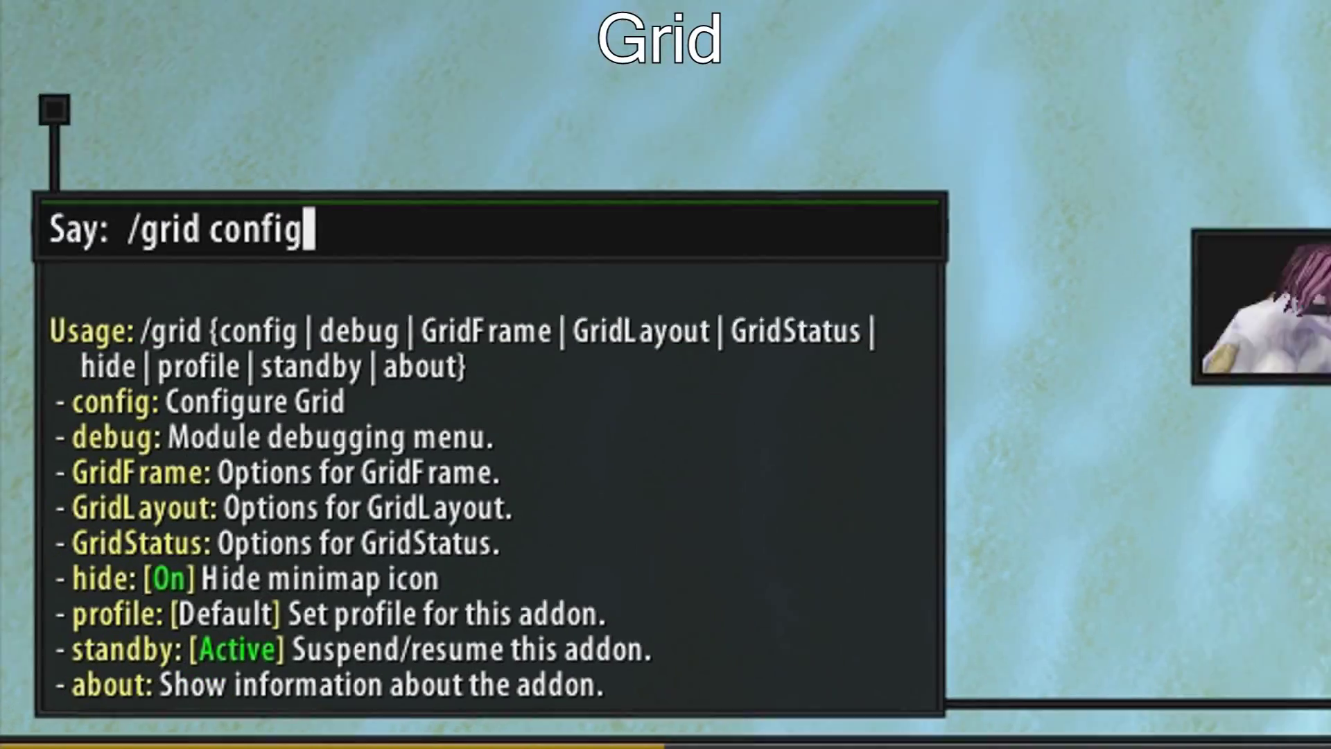
{"action": "key", "text": "Return"}
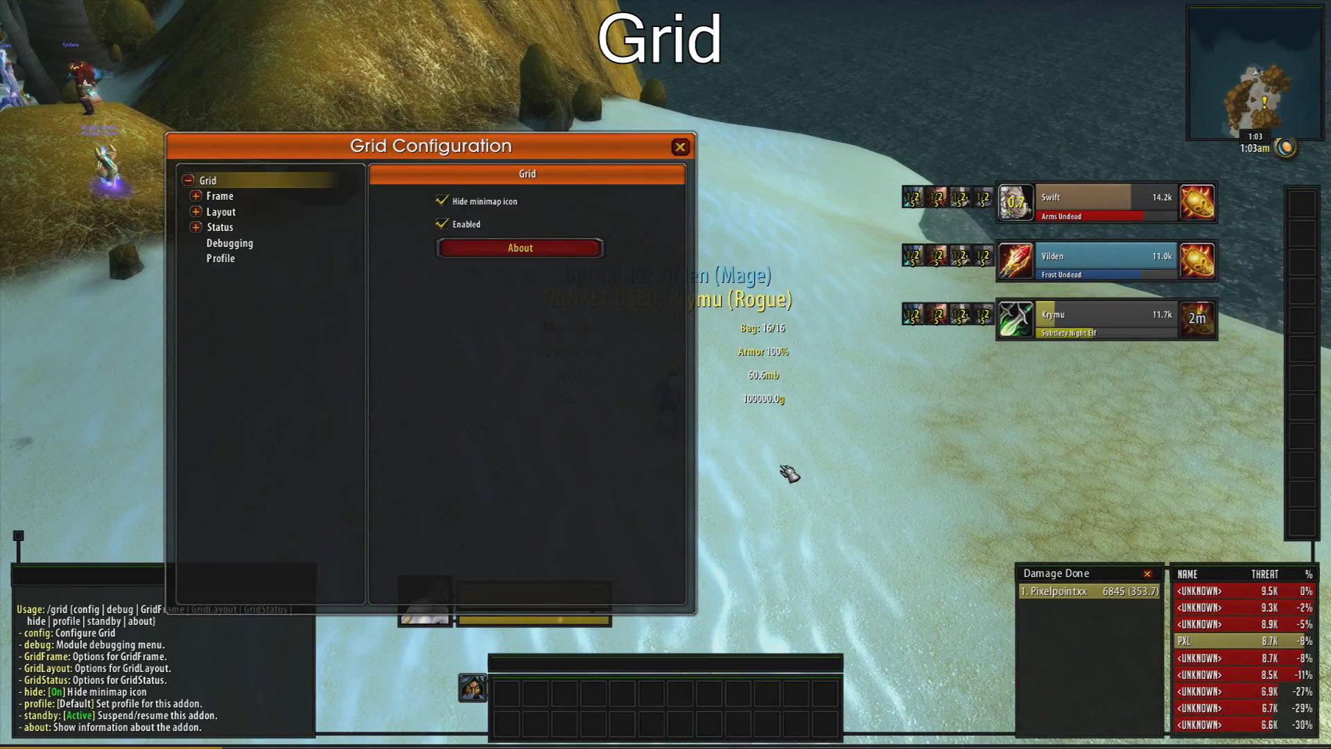
{"action": "left_click", "coordinate": [221, 257]}
{"action": "left_click", "coordinate": [601, 217]}
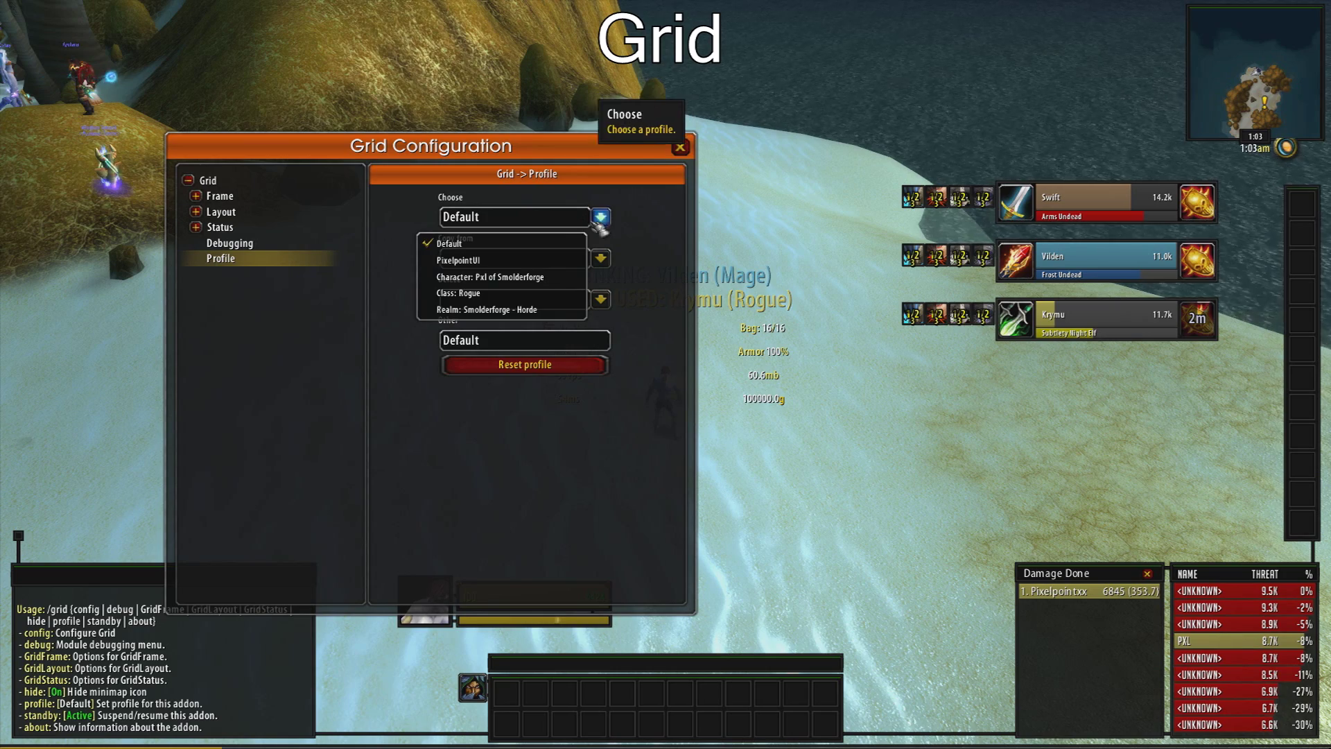
{"action": "left_click", "coordinate": [527, 260]}
{"action": "left_click", "coordinate": [680, 147]}
{"action": "type", "text": "/"}
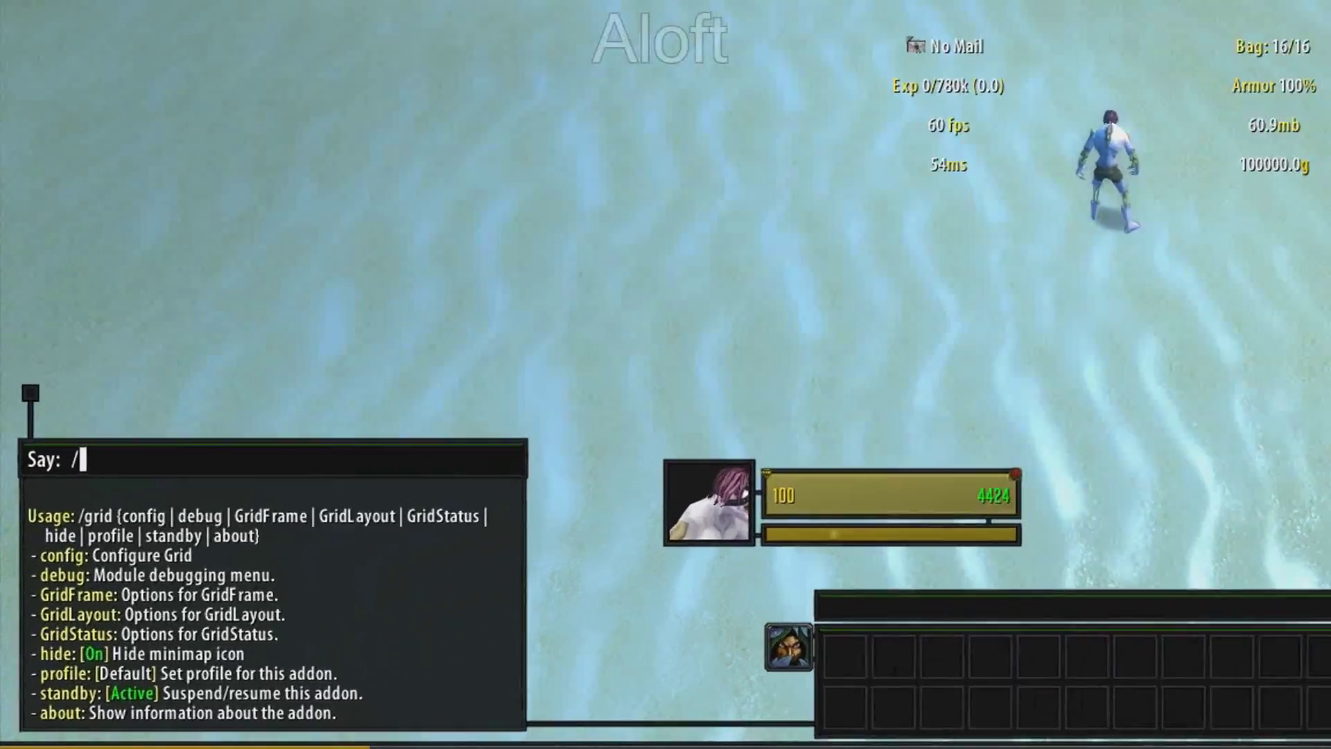
{"action": "type", "text": "aloft"}
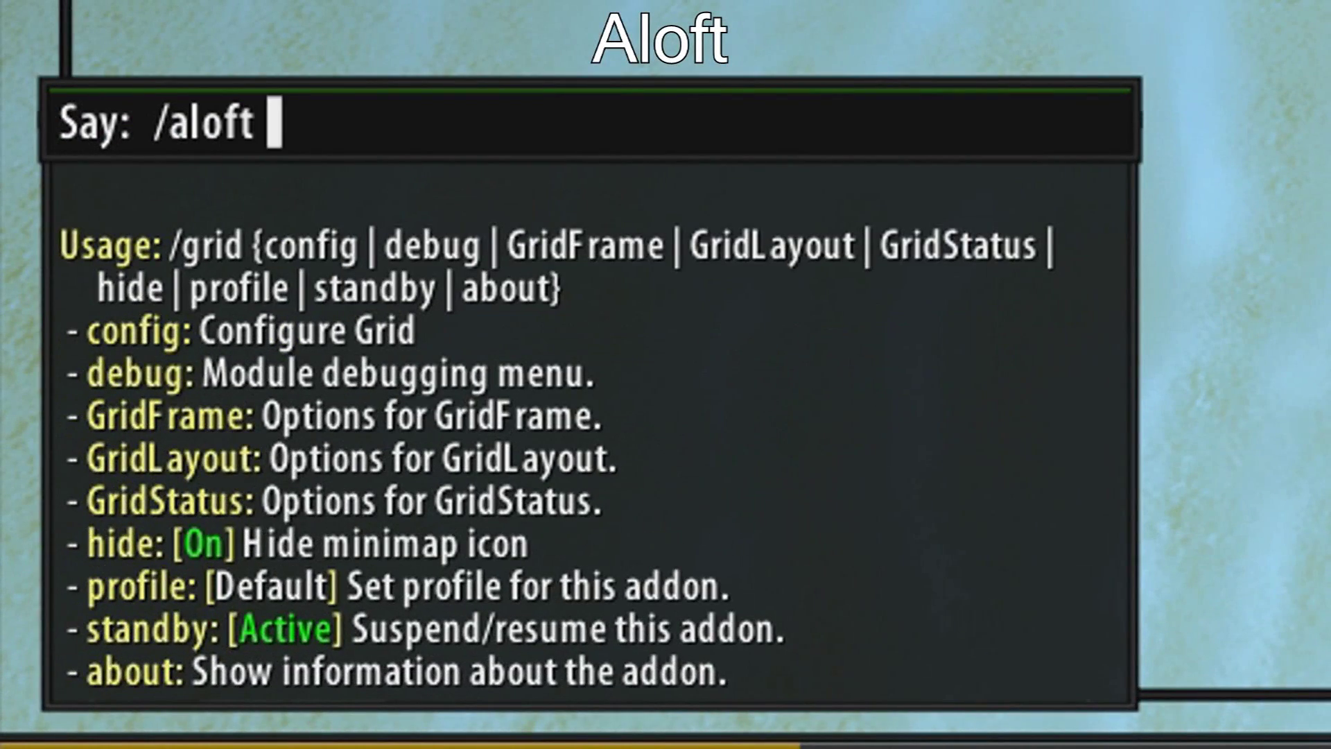
{"action": "type", "text": " waterfall"}
Choose PixelpointUI in the Profile section of Aloft's options.
{"action": "key", "text": "Return"}
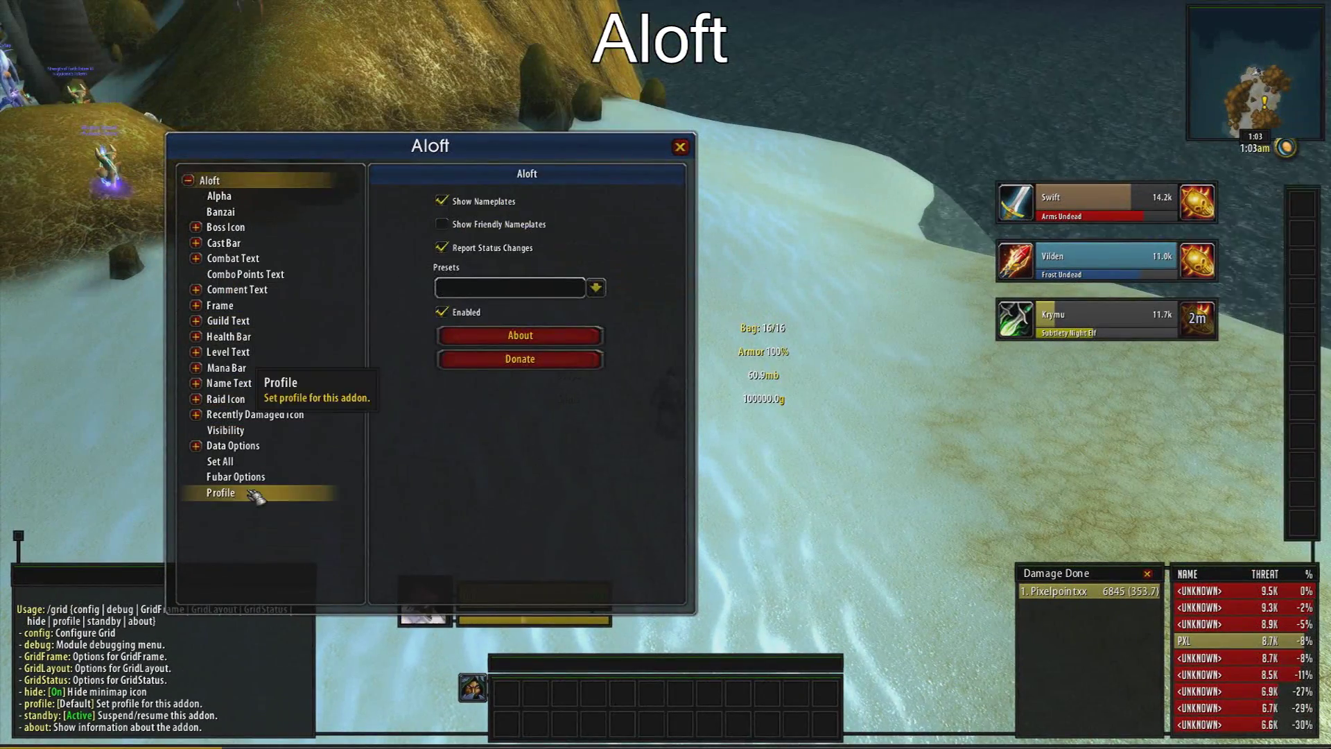
{"action": "left_click", "coordinate": [220, 492]}
{"action": "left_click", "coordinate": [601, 217]}
{"action": "left_click", "coordinate": [556, 256]}
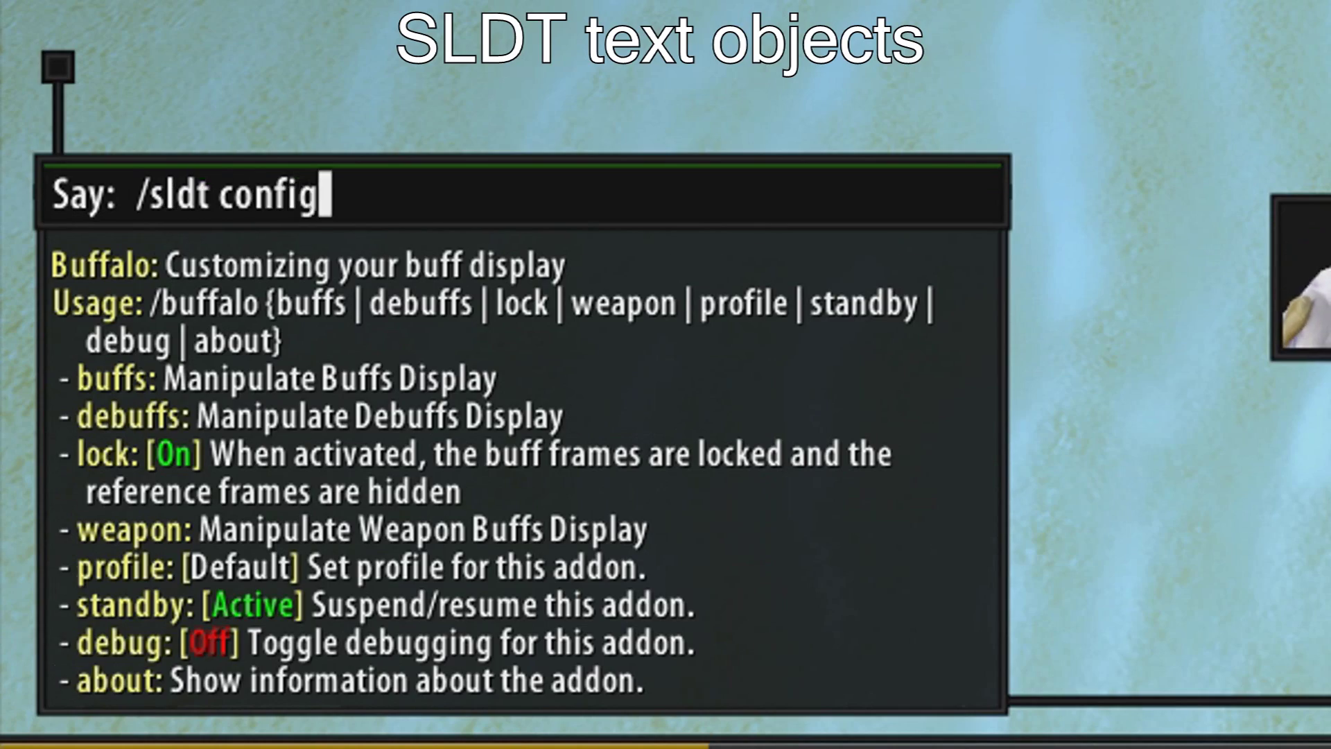
Enter SLDT config mode and drag the memory, mail, gold and armor texts onto the bottom bar.
{"action": "key", "text": "Return"}
{"action": "left_click_drag", "start_coordinate": [762, 374], "coordinate": [757, 666]}
{"action": "left_click_drag", "start_coordinate": [579, 328], "coordinate": [533, 669]}
{"action": "left_click_drag", "start_coordinate": [776, 397], "coordinate": [588, 665]}
{"action": "left_click_drag", "start_coordinate": [763, 352], "coordinate": [613, 666]}
Place the Exp text on the bar and shorten the Armor label to 'ar'.
{"action": "right_click", "coordinate": [575, 667]}
{"action": "key", "text": "Escape"}
{"action": "left_click_drag", "start_coordinate": [568, 351], "coordinate": [691, 667]}
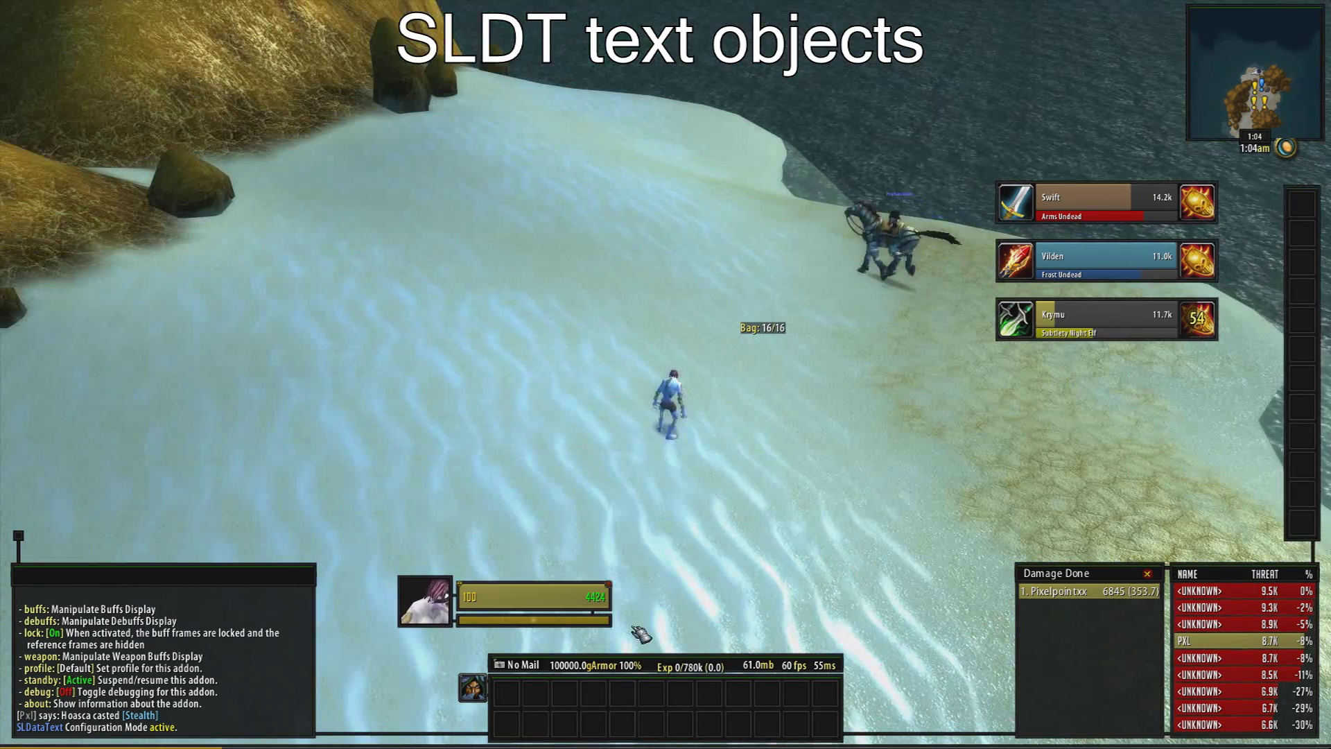
{"action": "right_click", "coordinate": [614, 665]}
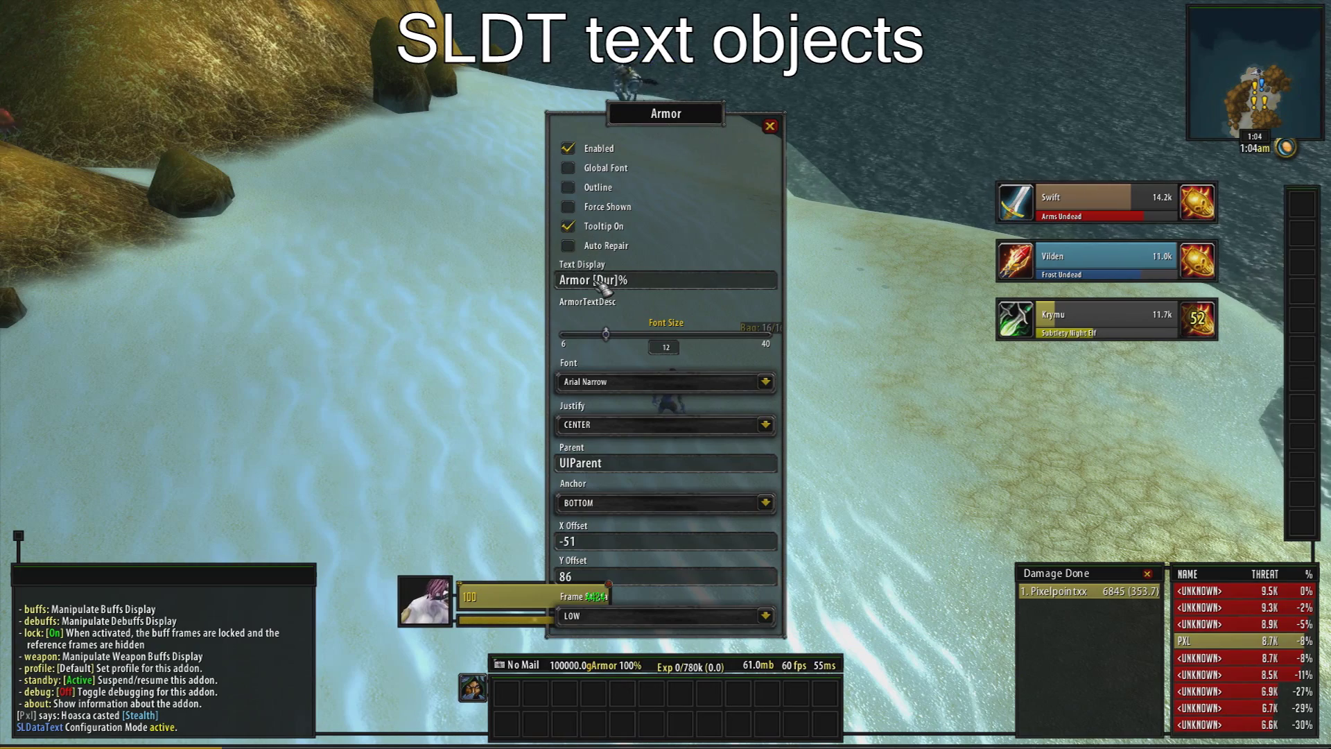
{"action": "key", "text": "BackSpace"}
{"action": "key", "text": "BackSpace"}
{"action": "key", "text": "BackSpace"}
{"action": "key", "text": "BackSpace"}
{"action": "key", "text": "BackSpace"}
{"action": "key", "text": "BackSpace"}
{"action": "type", "text": "ar"}
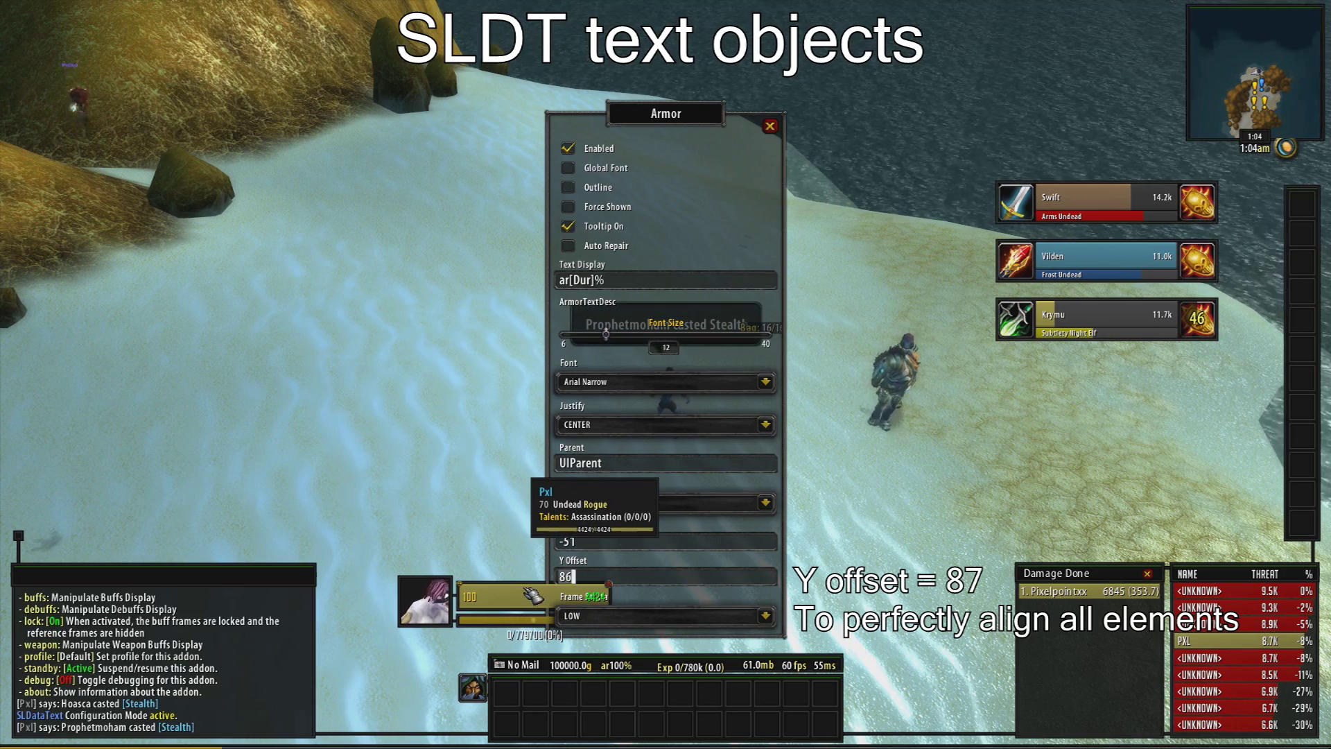
Set Y offset 87 on the Armor, Exp, Memory, FPS and Latency texts.
{"action": "left_click", "coordinate": [769, 125]}
{"action": "left_click", "coordinate": [689, 667]}
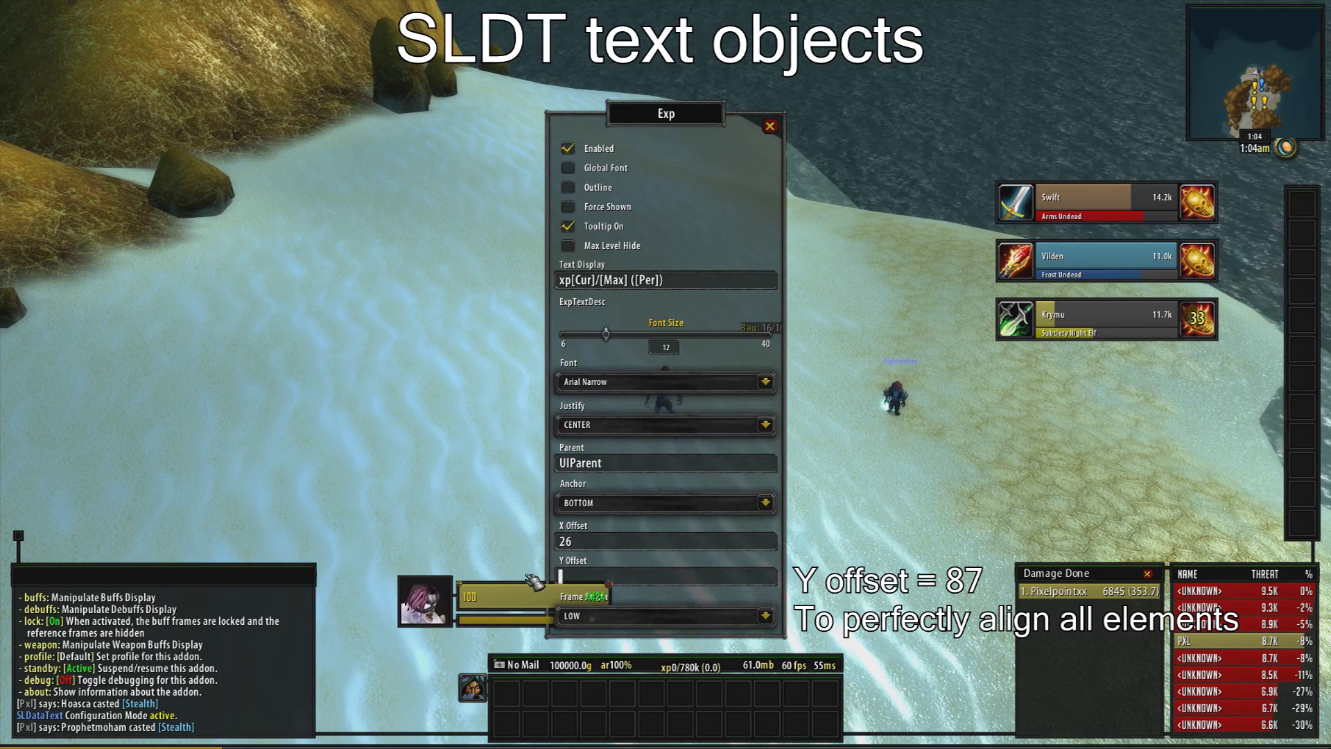
{"action": "left_click", "coordinate": [757, 664]}
{"action": "left_click", "coordinate": [794, 665]}
{"action": "left_click", "coordinate": [613, 586]}
{"action": "left_click", "coordinate": [825, 665]}
{"action": "left_click", "coordinate": [825, 664]}
{"action": "left_click", "coordinate": [825, 665]}
Set Y offset 87 on the Gold, Mail, Bag and Clock texts, then exit SLDT config mode.
{"action": "left_click", "coordinate": [571, 664]}
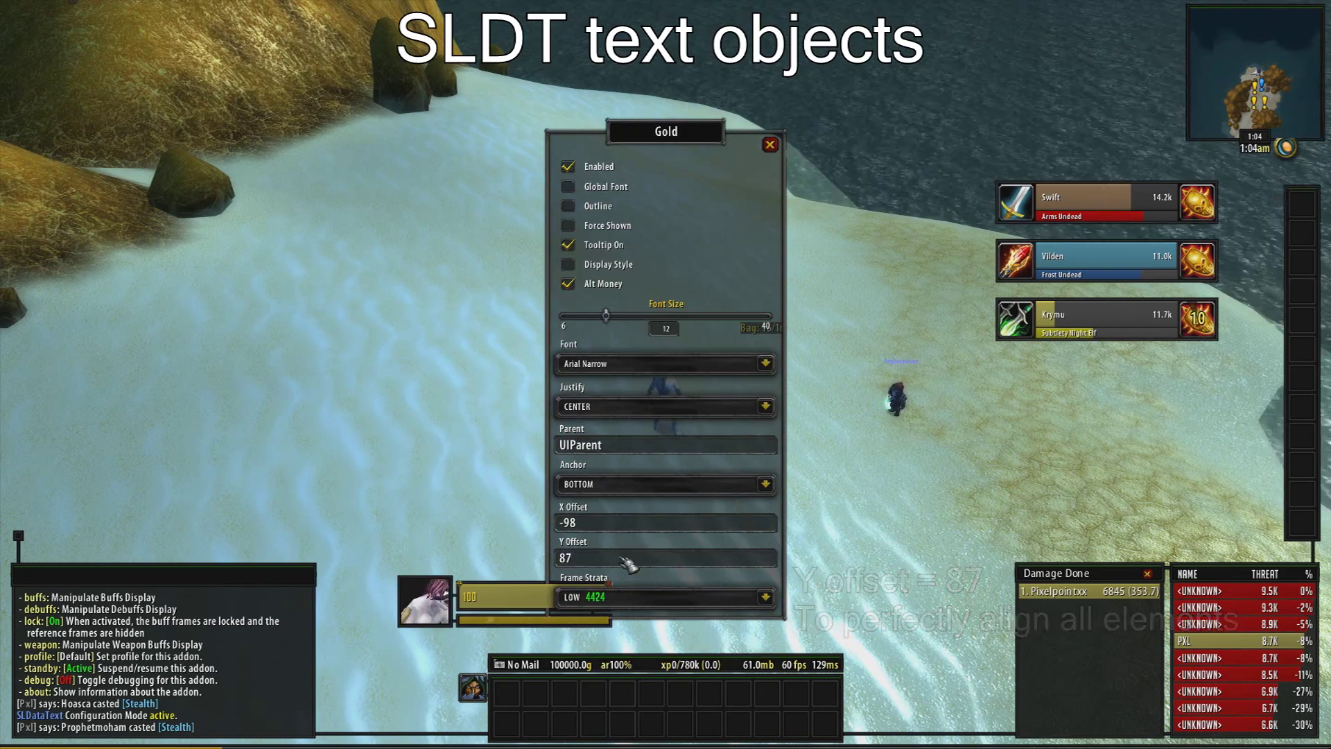
{"action": "left_click", "coordinate": [524, 665]}
{"action": "key", "text": "Escape"}
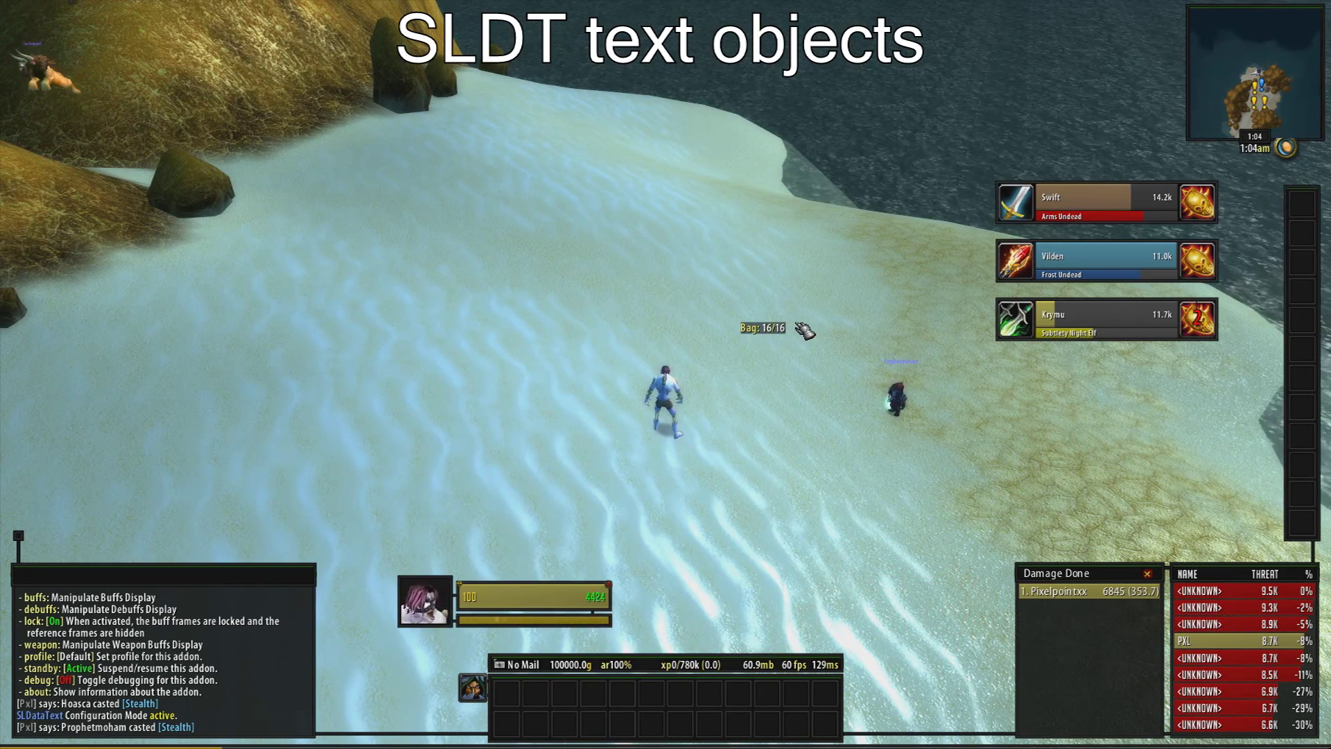
{"action": "left_click", "coordinate": [782, 326]}
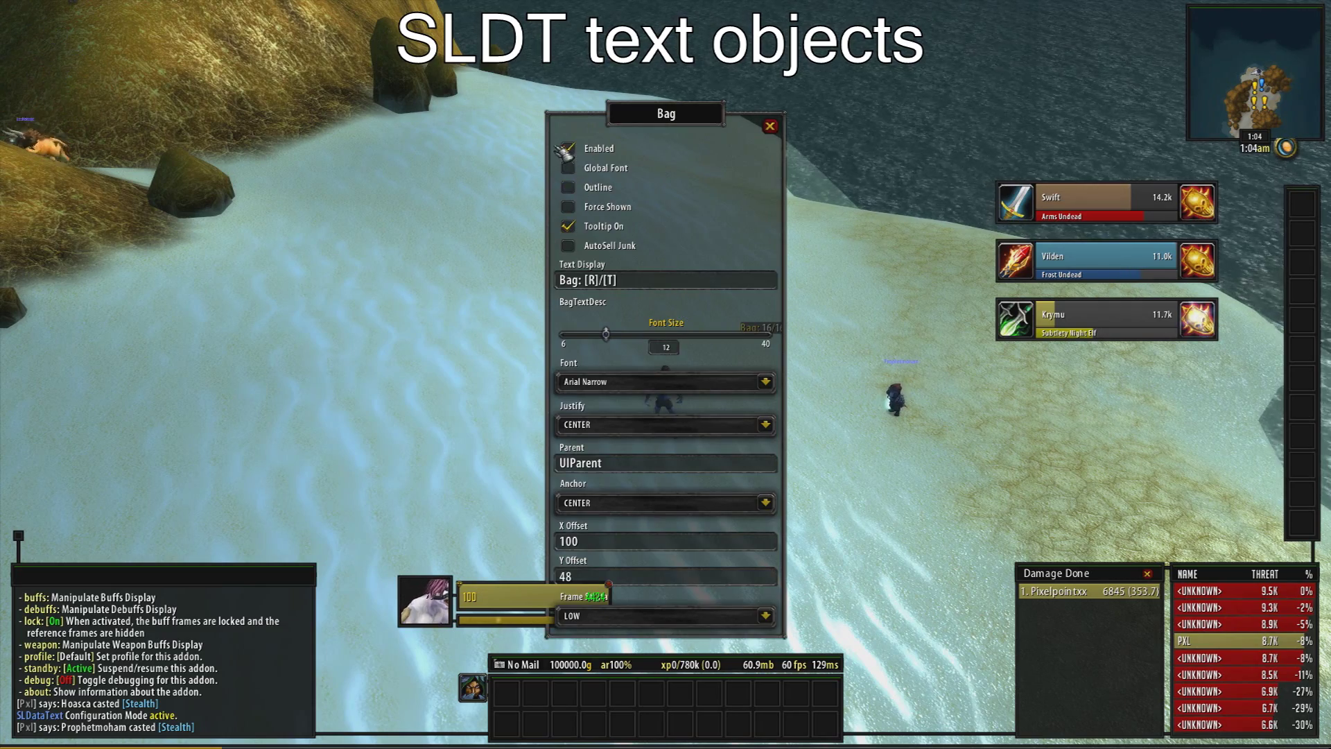
{"action": "left_click", "coordinate": [770, 127]}
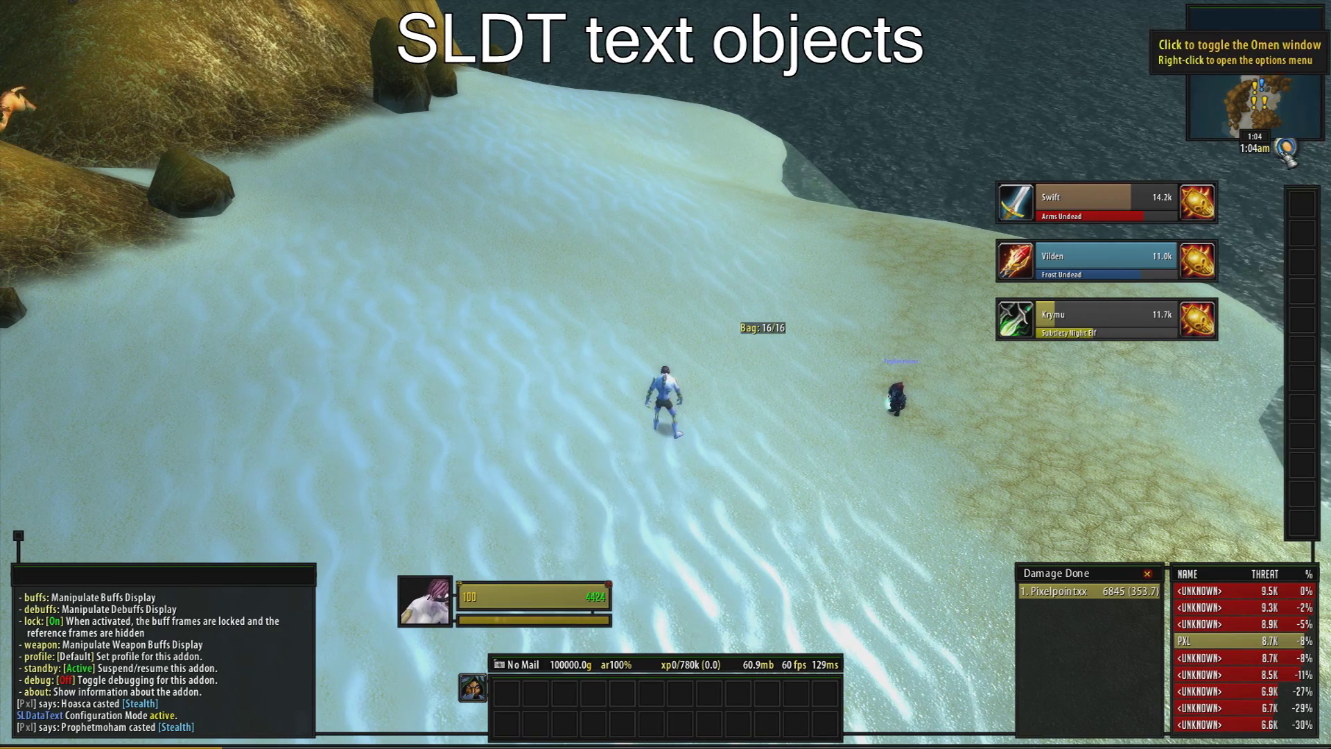
{"action": "left_click", "coordinate": [1254, 148]}
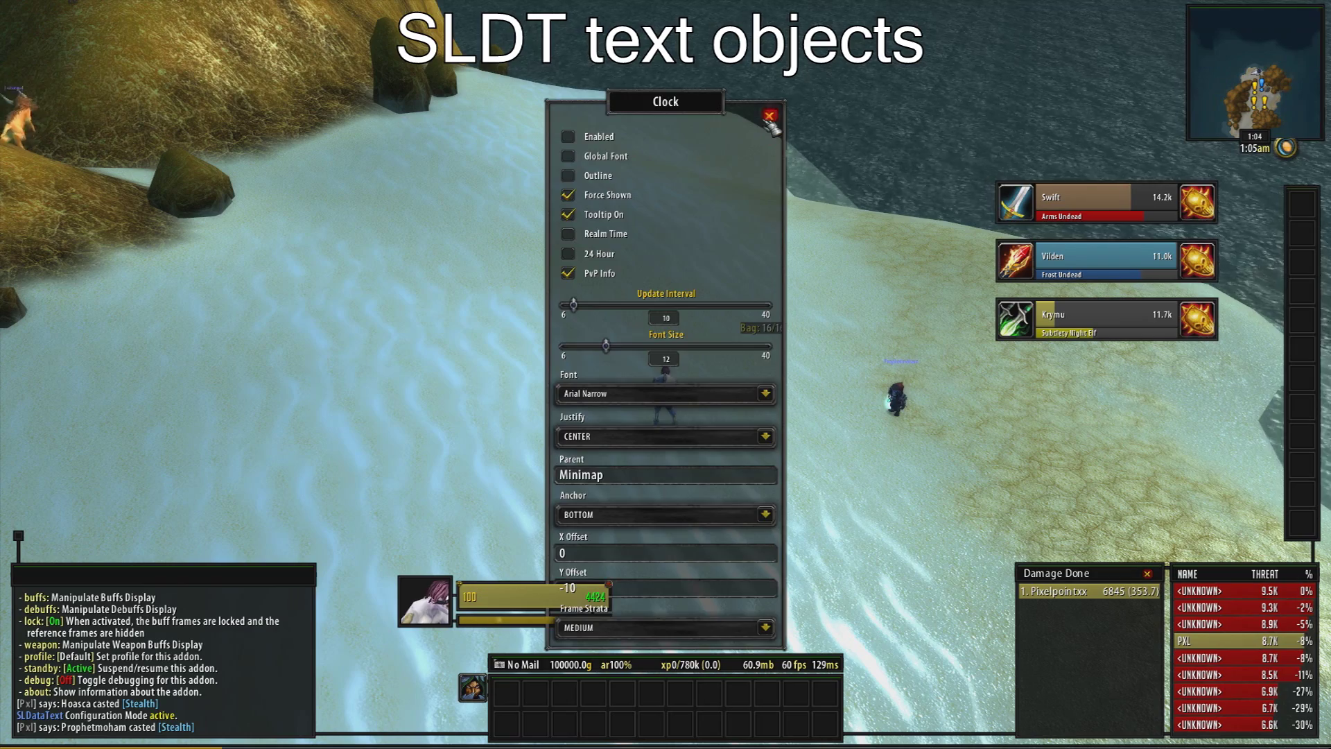
{"action": "left_click", "coordinate": [767, 122]}
{"action": "type", "text": "sld"}
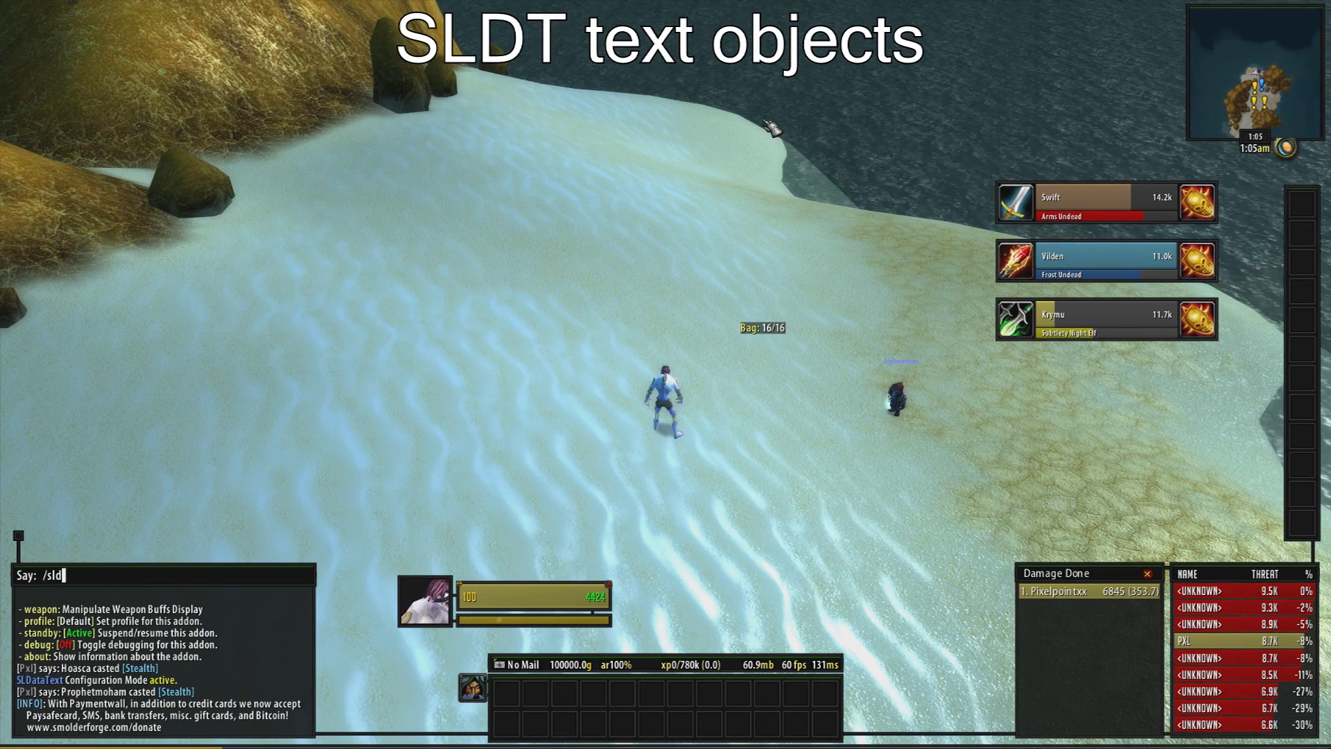
{"action": "type", "text": "t config"}
{"action": "key", "text": "Return"}
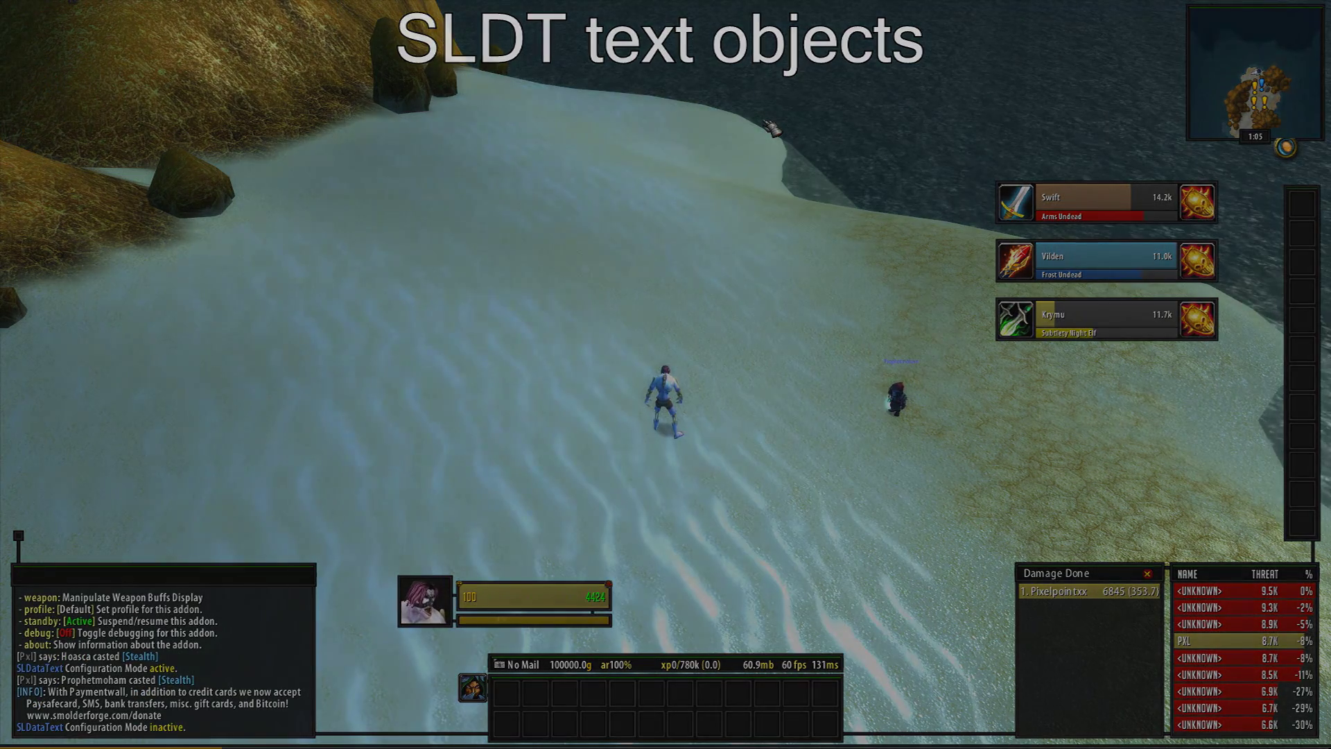